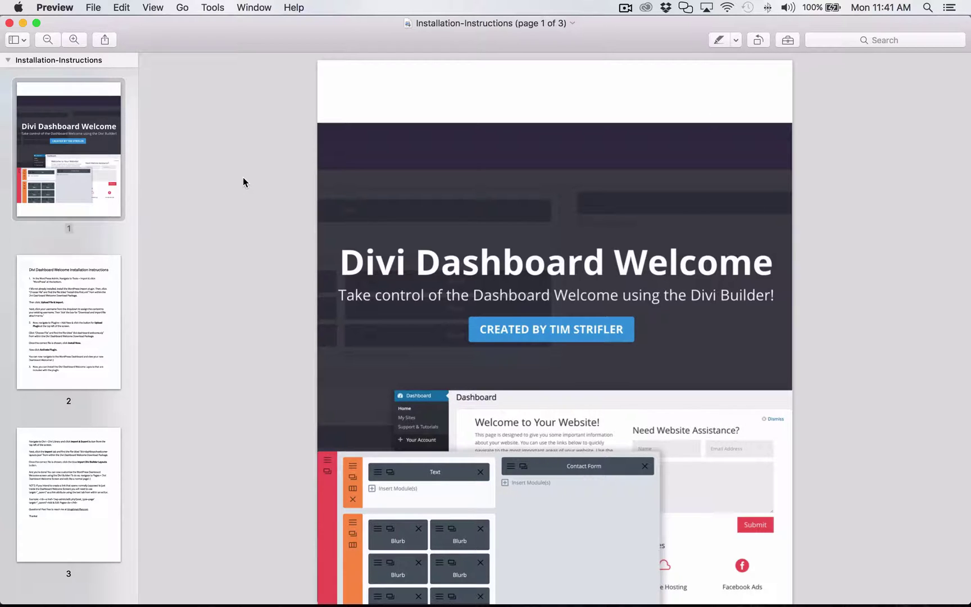
# - Check the open windows and bring the Safari window with WordPress to the front
pyautogui.click(248, 7)
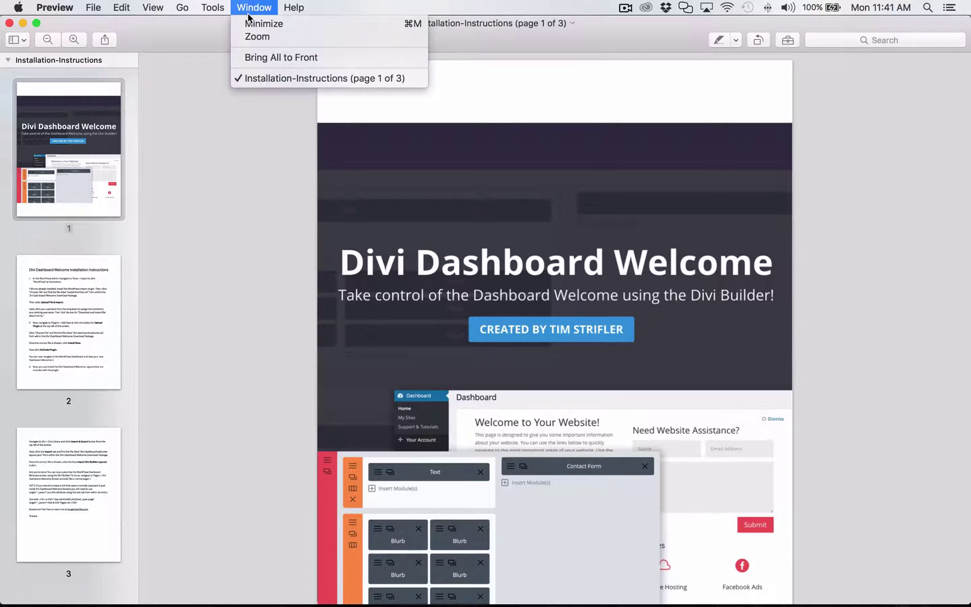
pyautogui.click(253, 211)
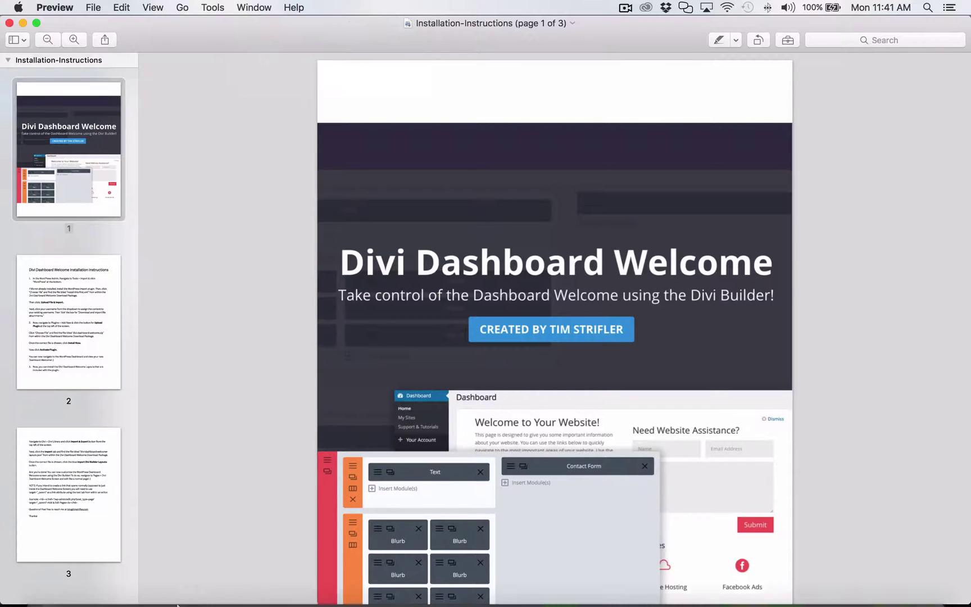
pyautogui.moveTo(83, 588)
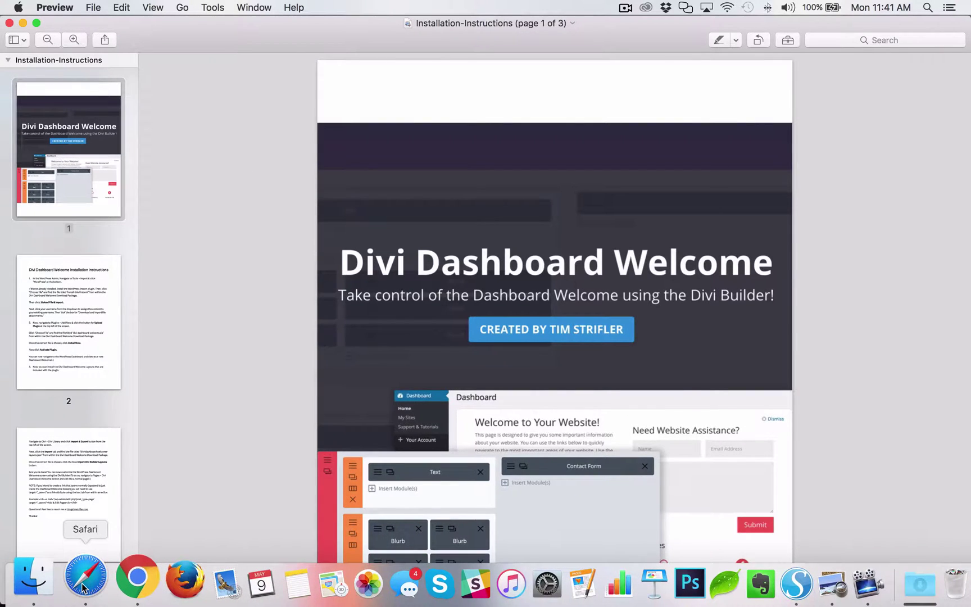
pyautogui.click(84, 587)
# - Inspect the json, zip and xml files in the download package, selecting install-this-first.xml
pyautogui.click(34, 580)
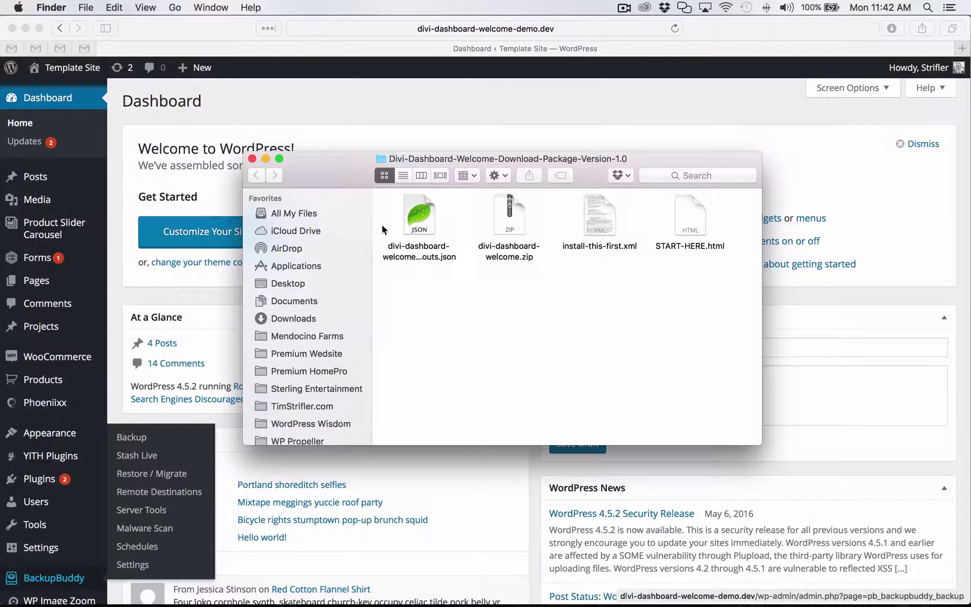
pyautogui.moveTo(382, 225); pyautogui.dragTo(604, 218)
pyautogui.click(581, 359)
pyautogui.click(593, 211)
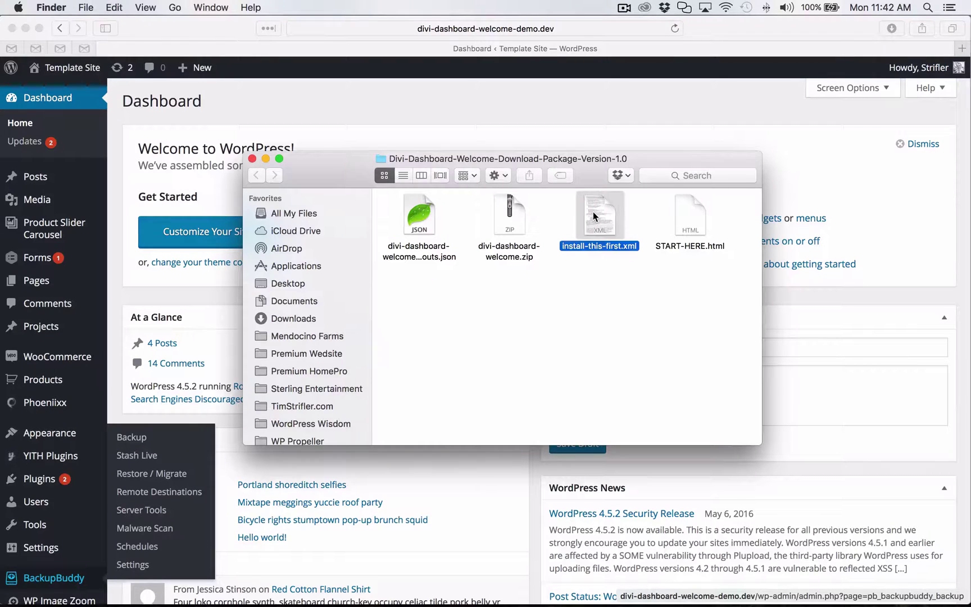
pyautogui.click(345, 123)
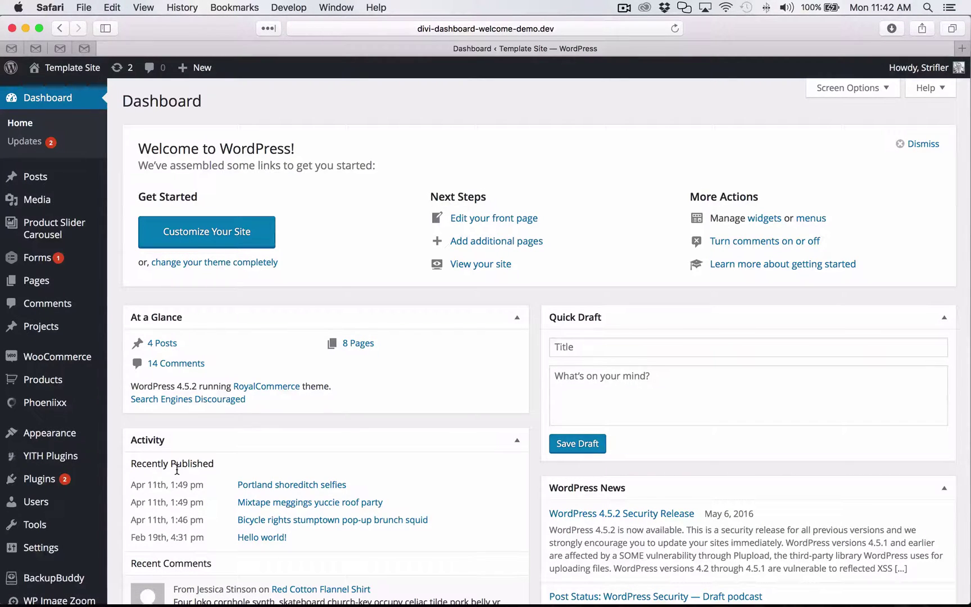
# - Open the WordPress importer under Tools > Import and choose install-this-first.xml to upload
pyautogui.moveTo(63, 529)
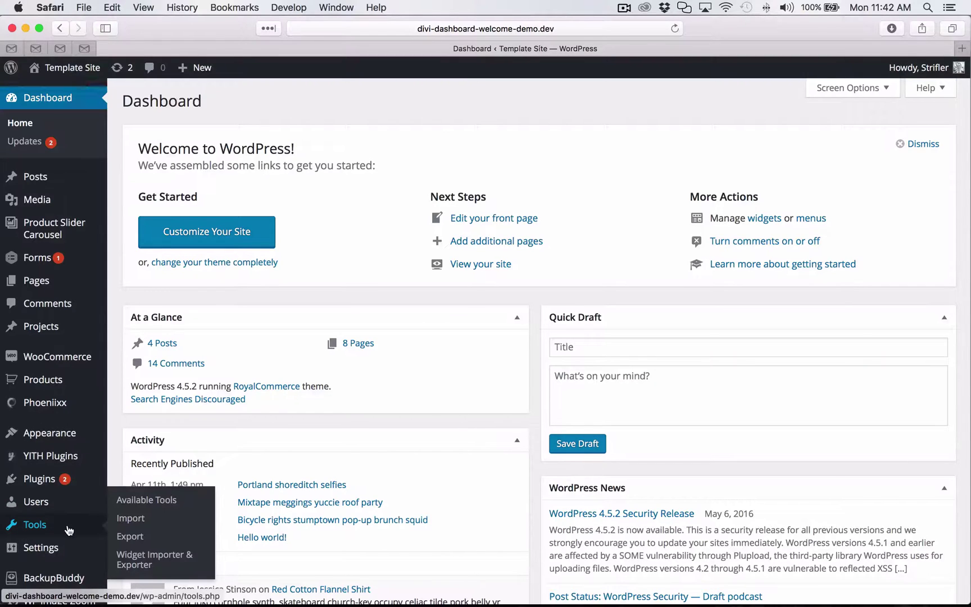
pyautogui.click(134, 519)
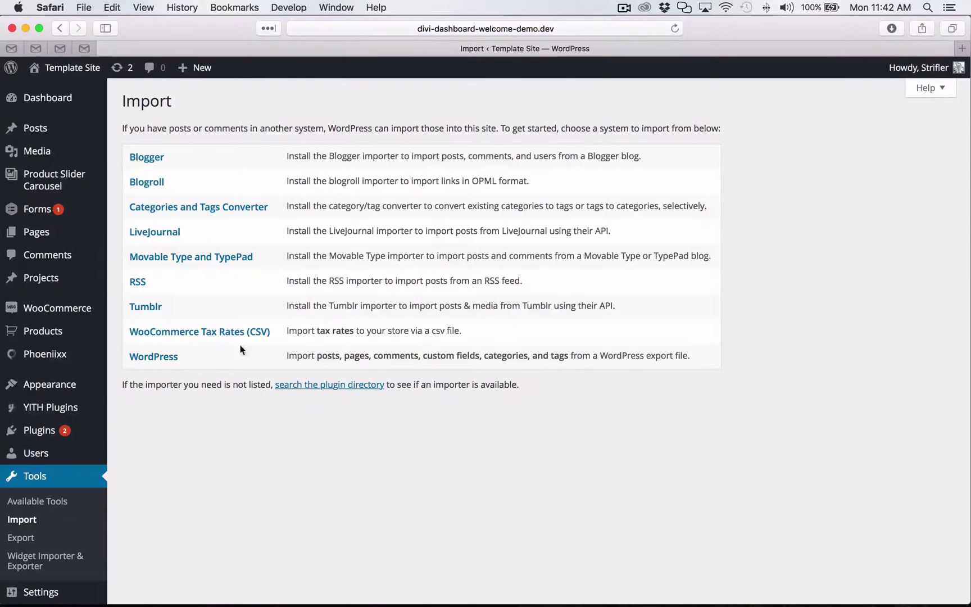
pyautogui.click(174, 359)
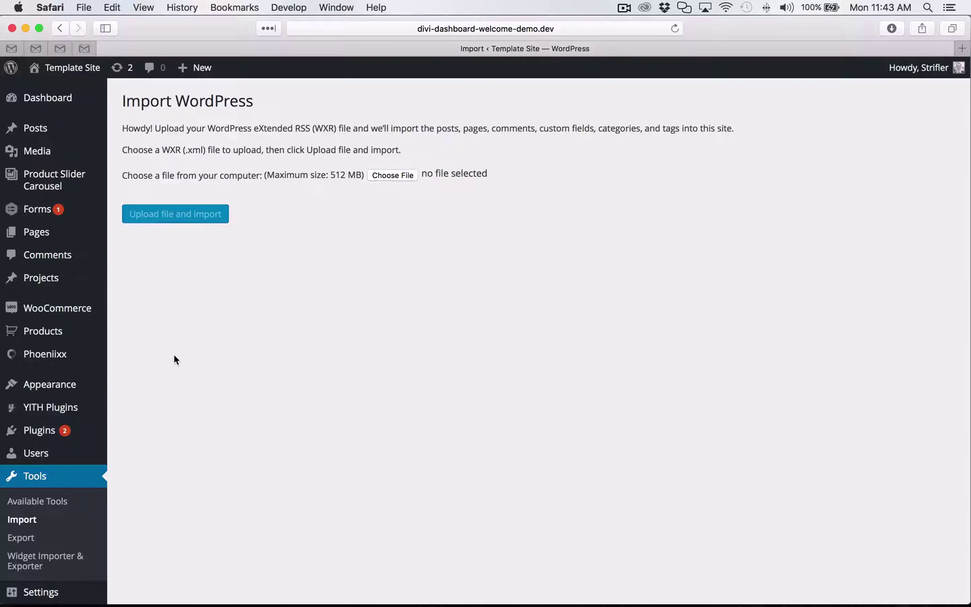
pyautogui.click(392, 176)
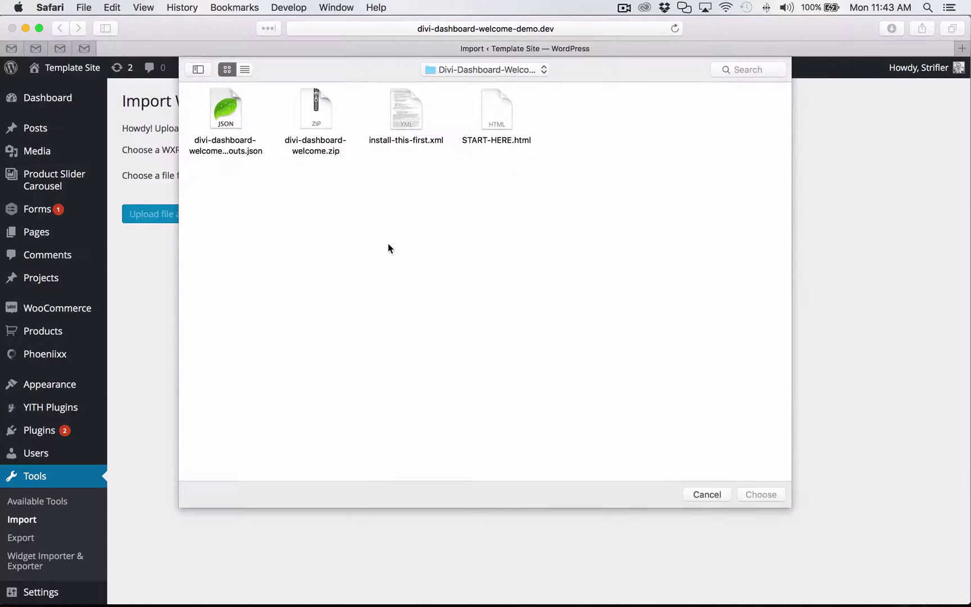
pyautogui.click(404, 99)
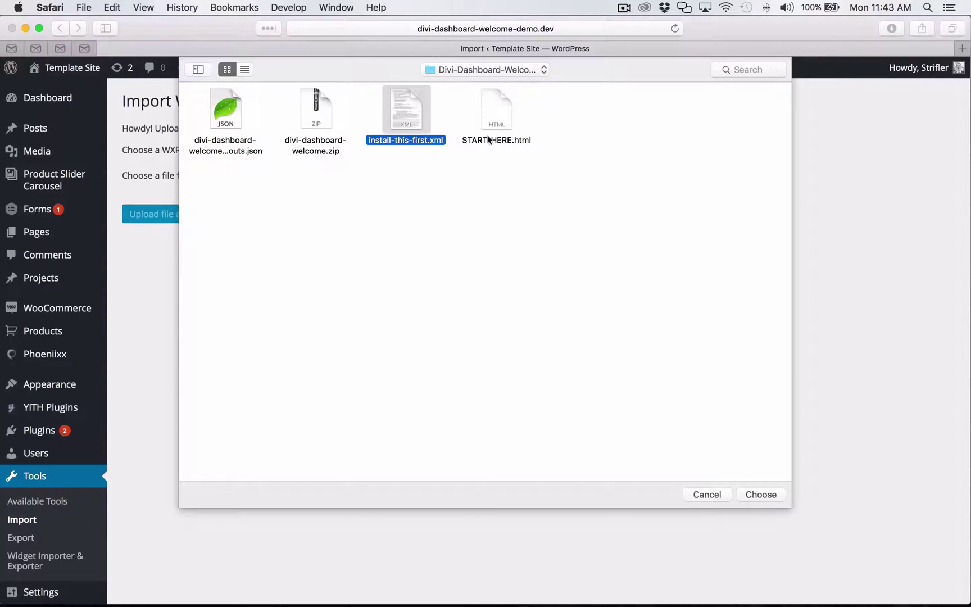
pyautogui.click(771, 495)
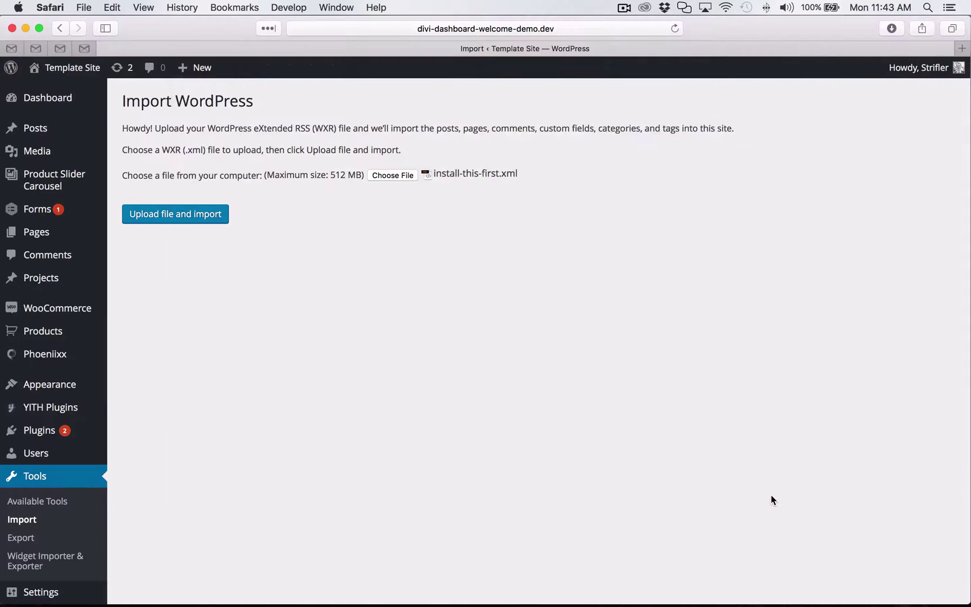
# - Upload install-this-first.xml, assign its posts to the existing site user, include file attachments, and submit
pyautogui.click(177, 221)
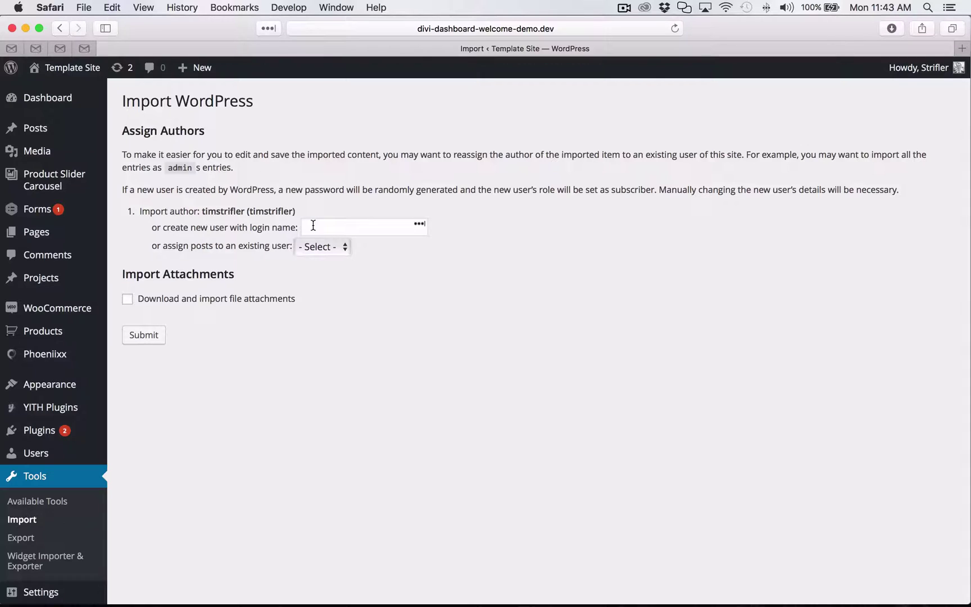
pyautogui.doubleClick(262, 211)
pyautogui.click(412, 345)
pyautogui.click(325, 252)
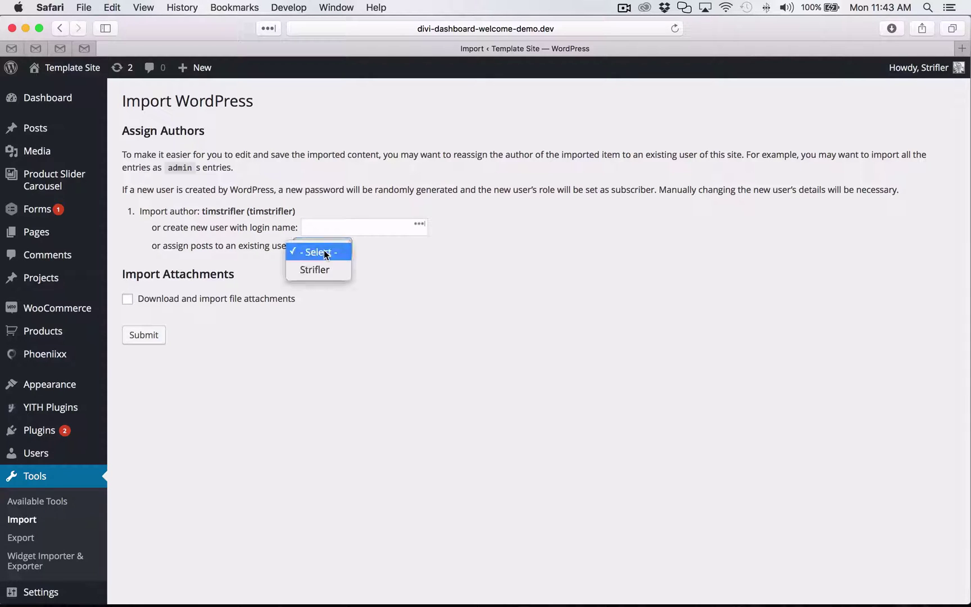
pyautogui.click(324, 269)
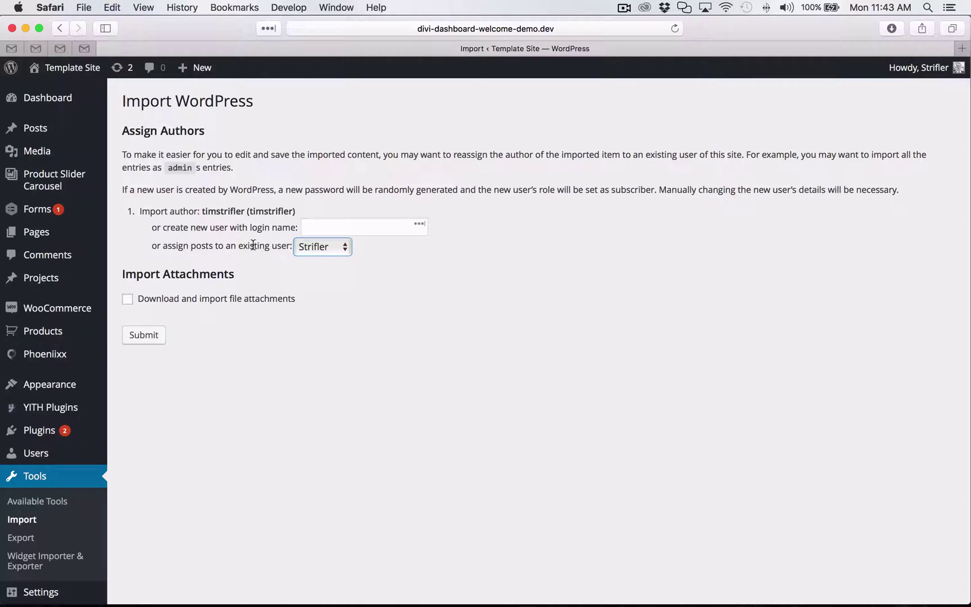
pyautogui.click(313, 247)
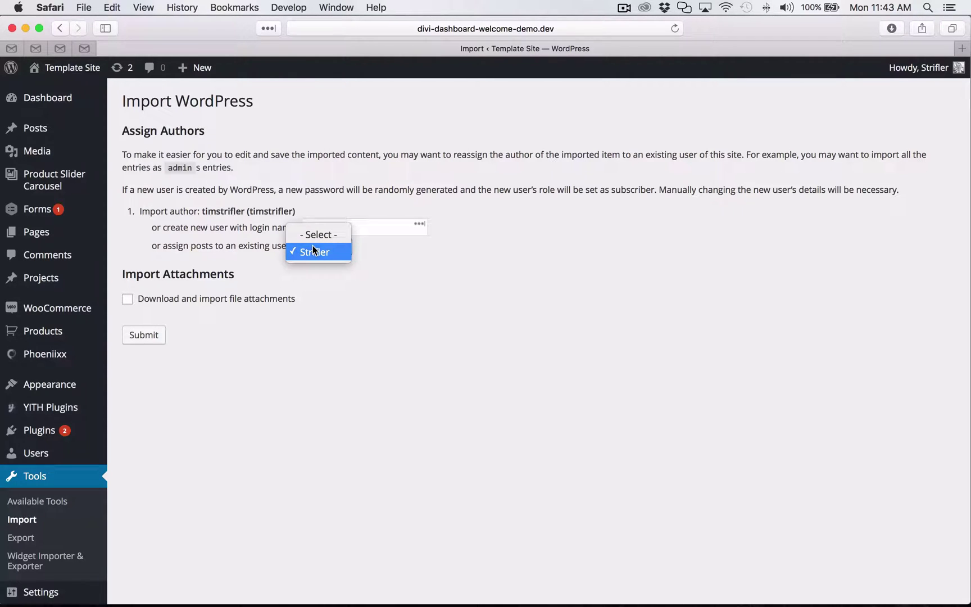
pyautogui.click(313, 248)
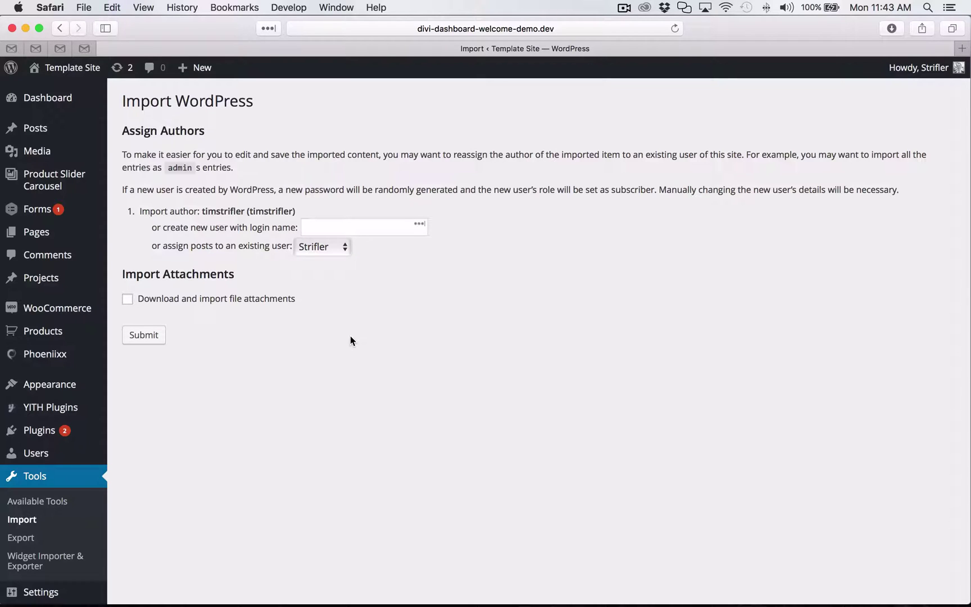
pyautogui.click(128, 299)
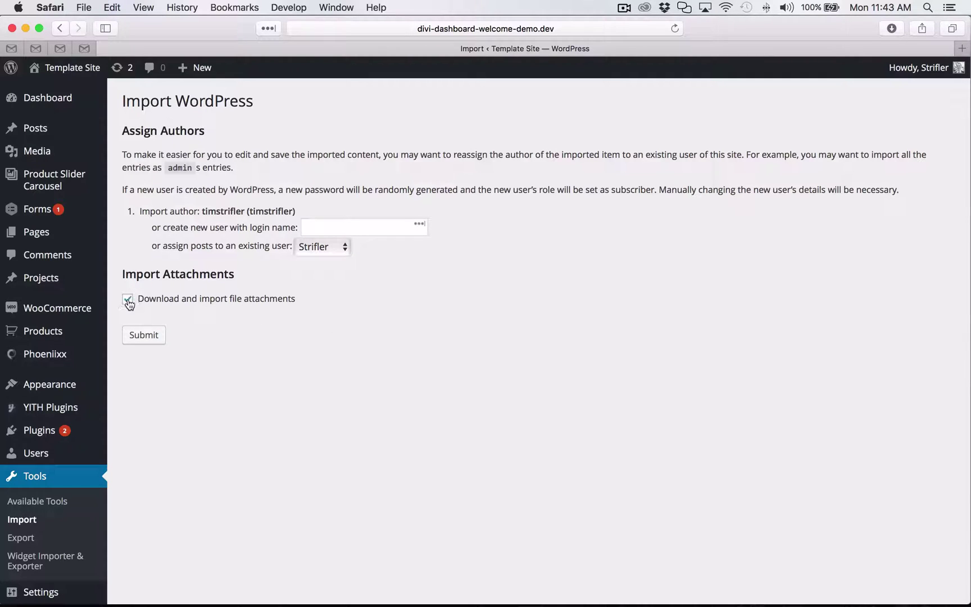
pyautogui.click(145, 335)
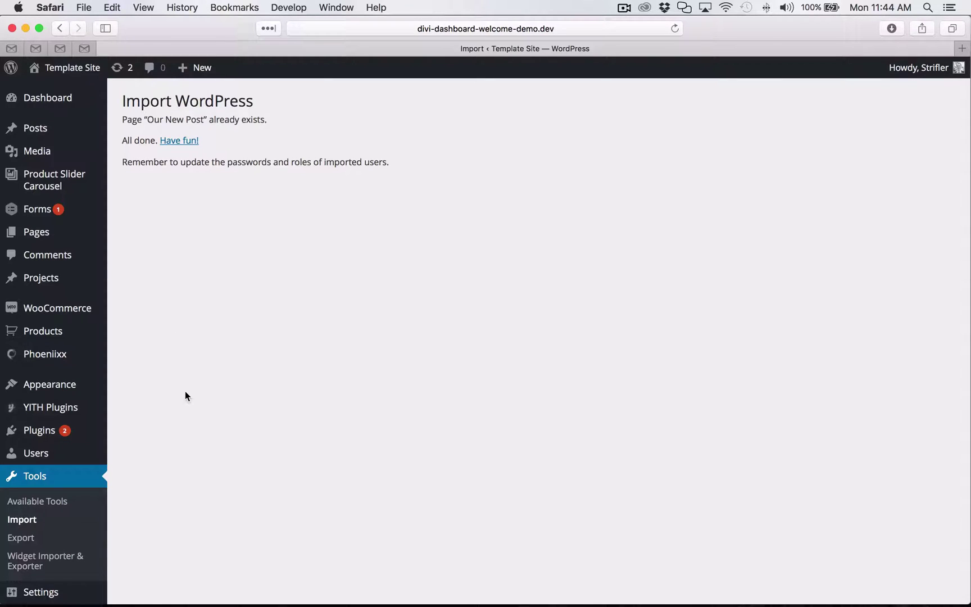
# - Upload divi-dashboard-welcome.zip as a new plugin, install it, and activate it
pyautogui.moveTo(63, 427)
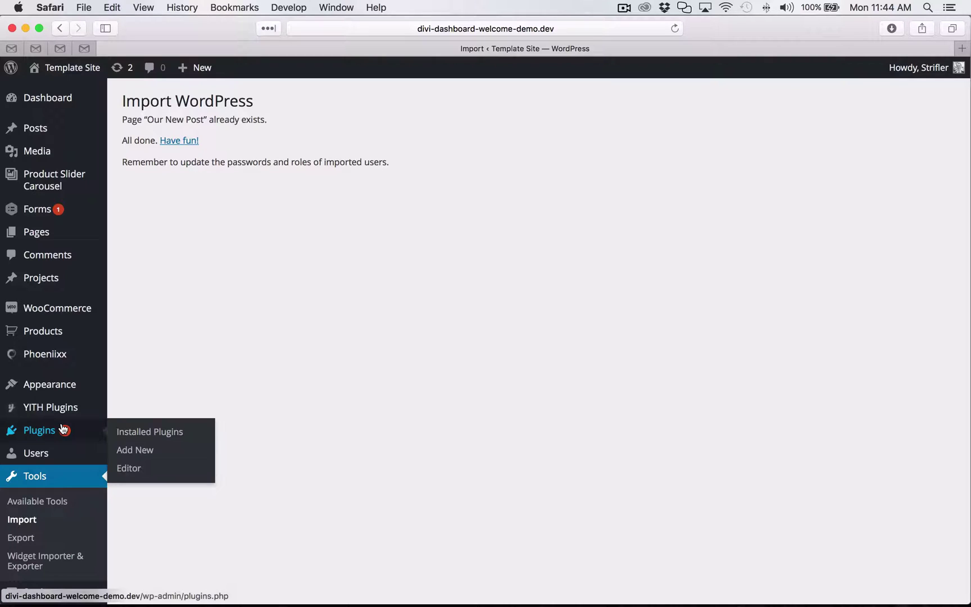
pyautogui.click(152, 450)
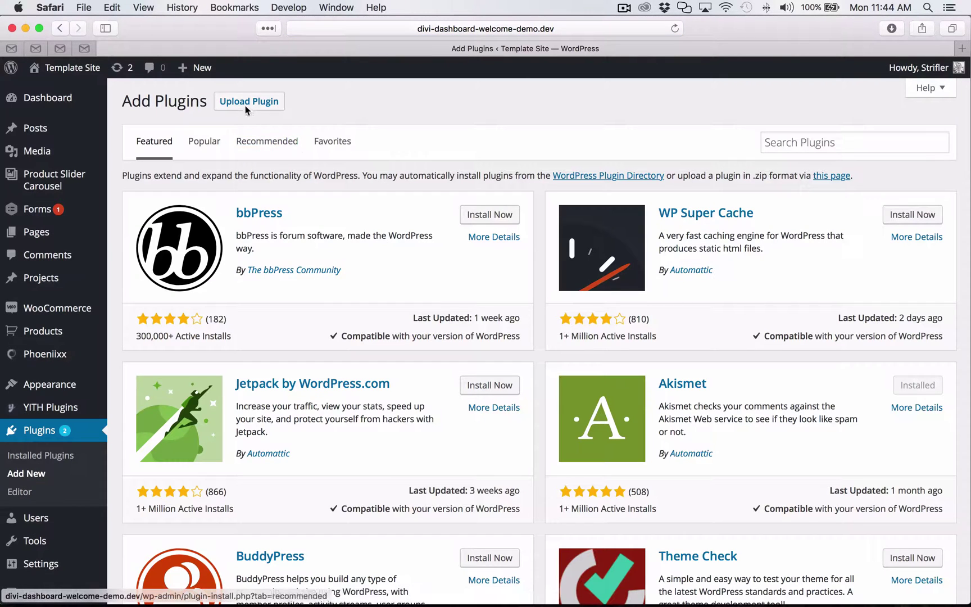
pyautogui.click(240, 107)
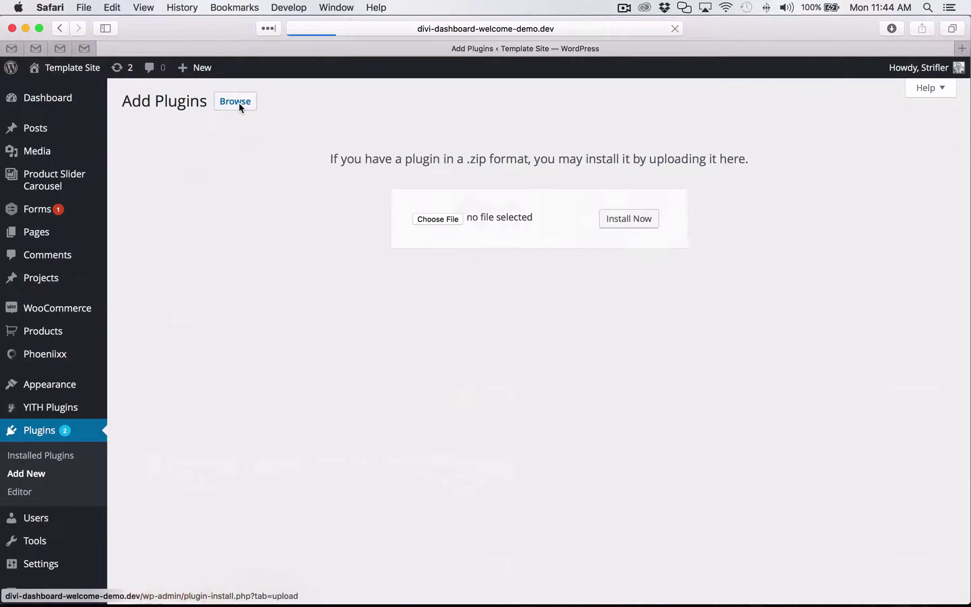
pyautogui.click(427, 219)
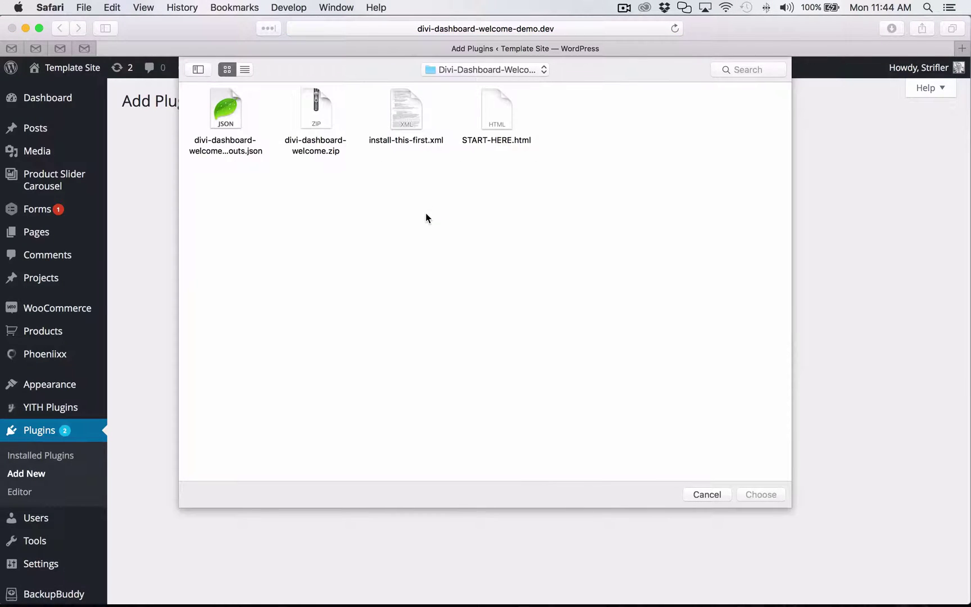
pyautogui.click(320, 114)
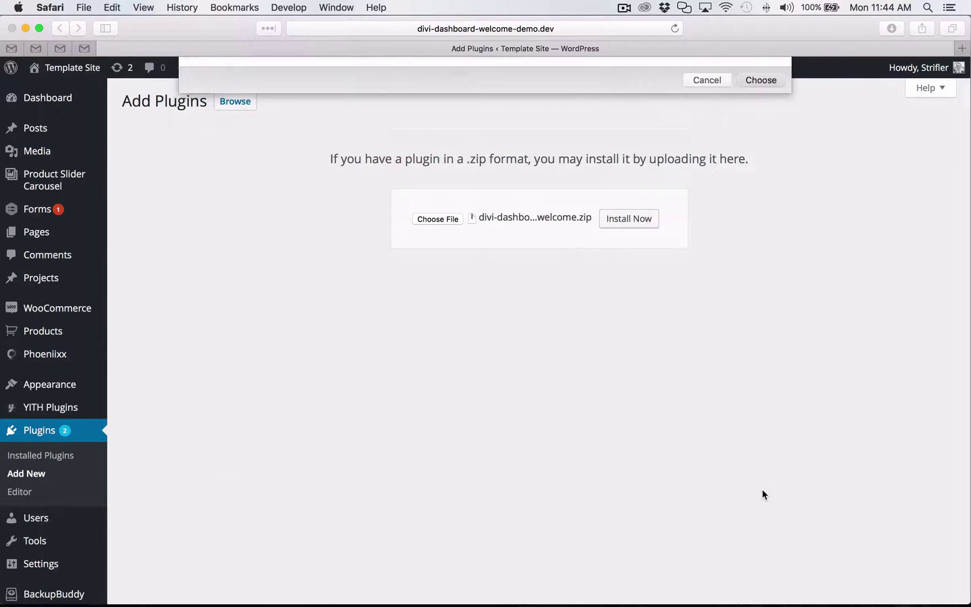
pyautogui.click(622, 220)
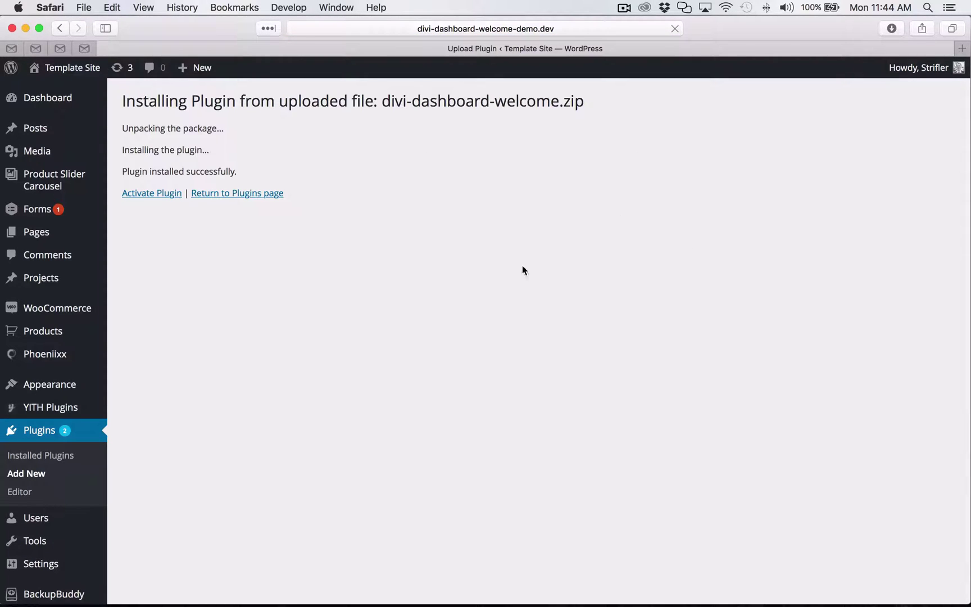
pyautogui.click(161, 198)
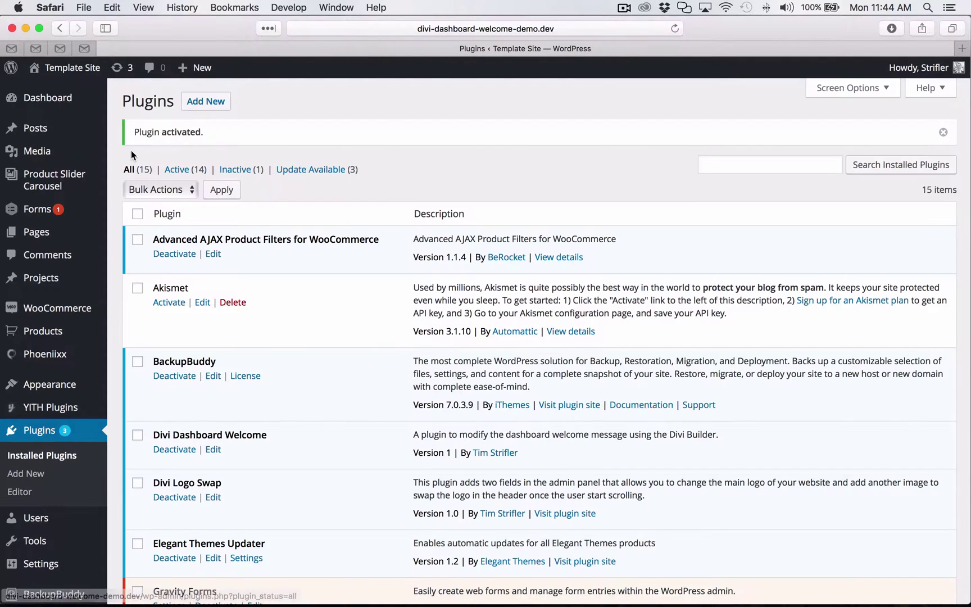
# - Return to the Dashboard and scroll down through the new Welcome to Your Website panel
pyautogui.click(52, 101)
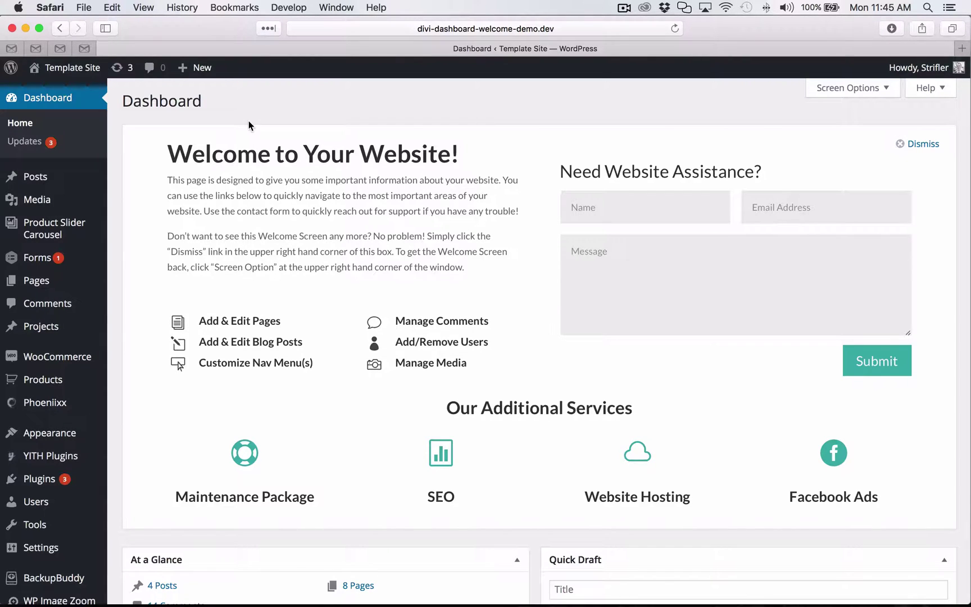
pyautogui.scroll(-5, 125, 460)
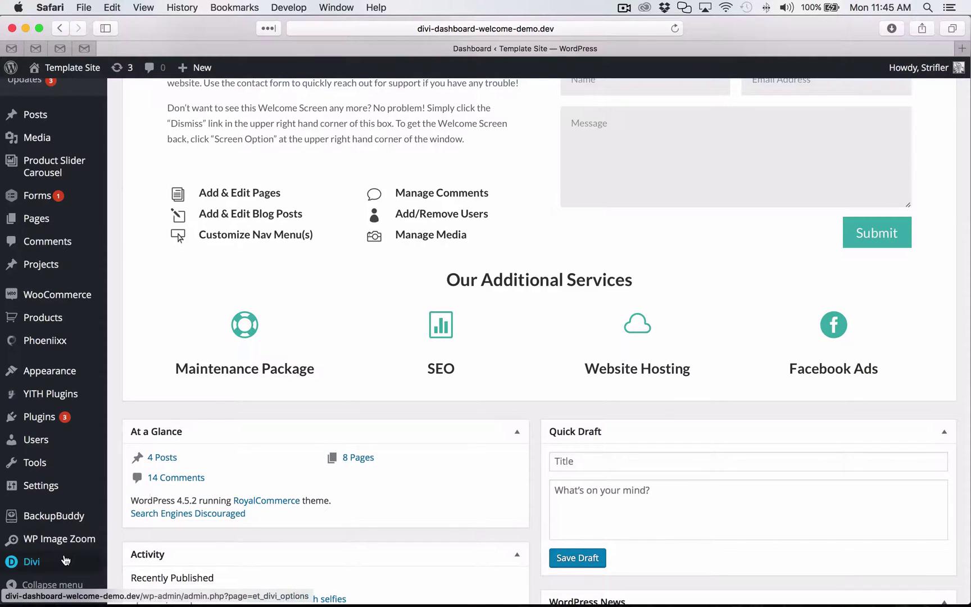
pyautogui.moveTo(32, 562)
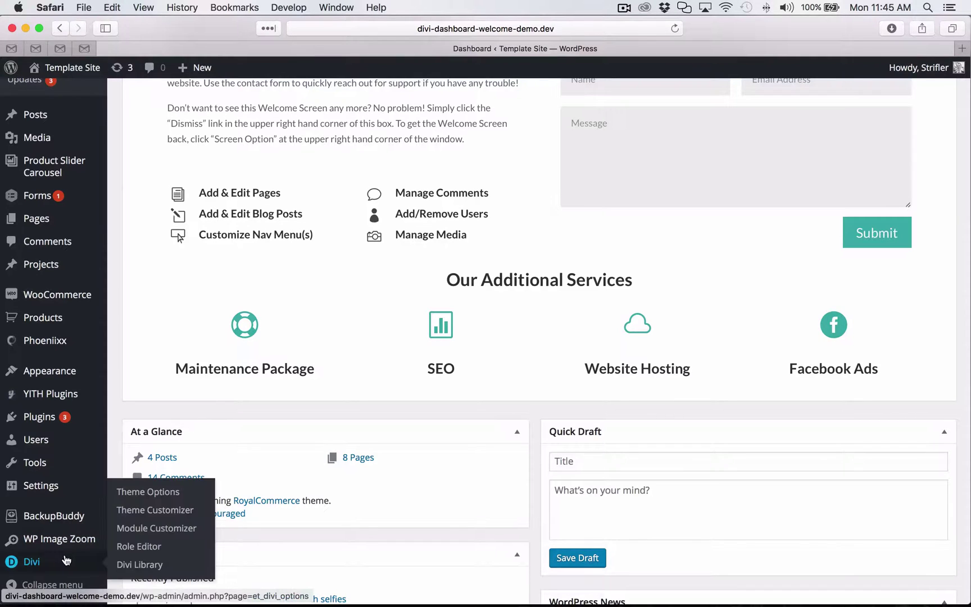
# - Import divi-dashboard-welcome-layouts.json into the Divi Library through Import & Export
pyautogui.click(170, 564)
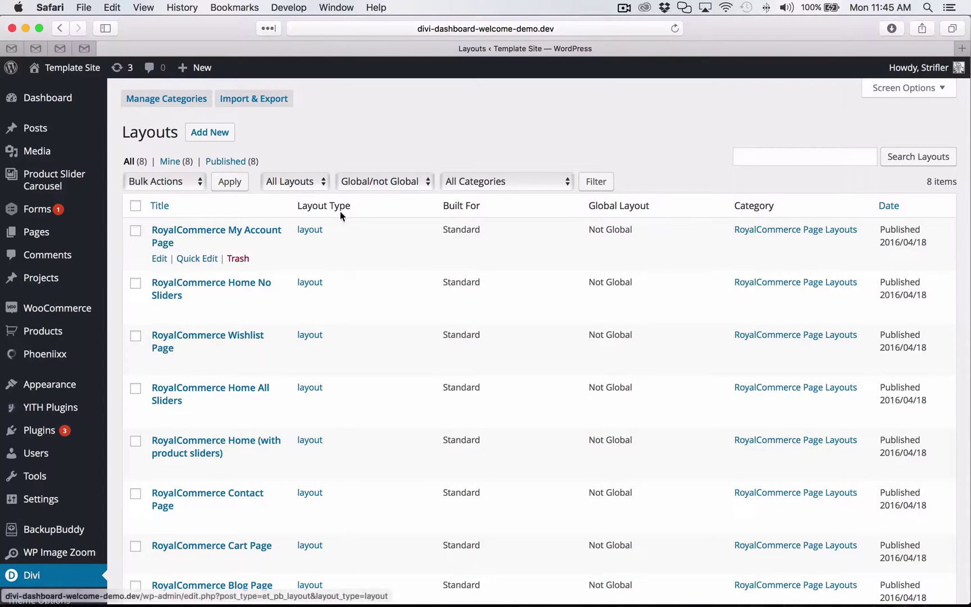
pyautogui.click(256, 99)
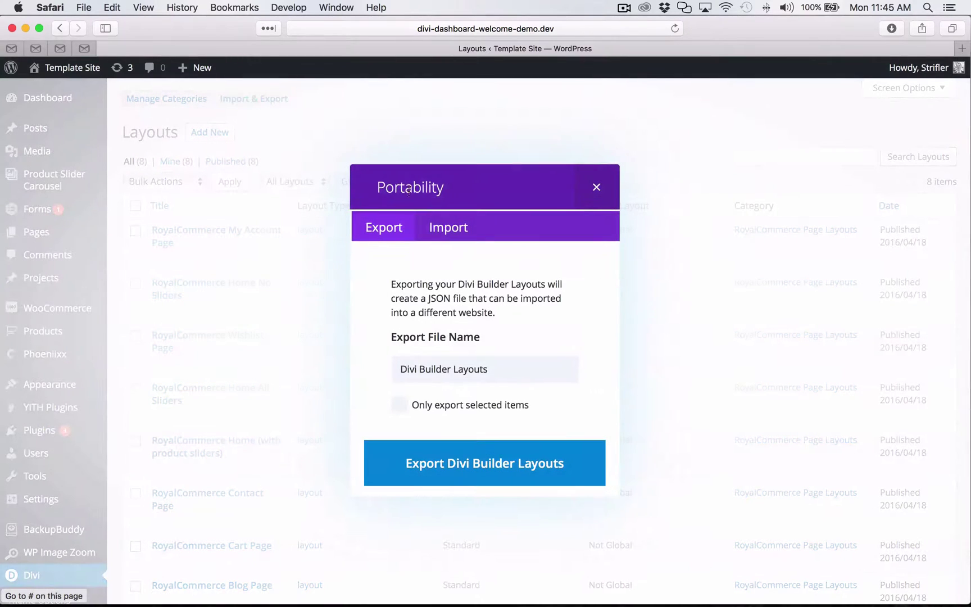
pyautogui.click(440, 226)
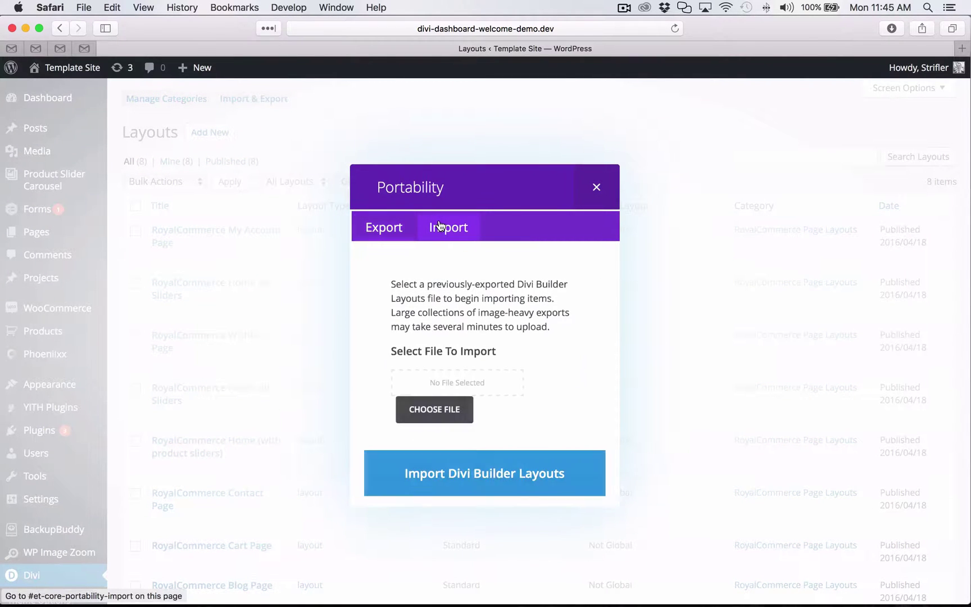
pyautogui.click(443, 410)
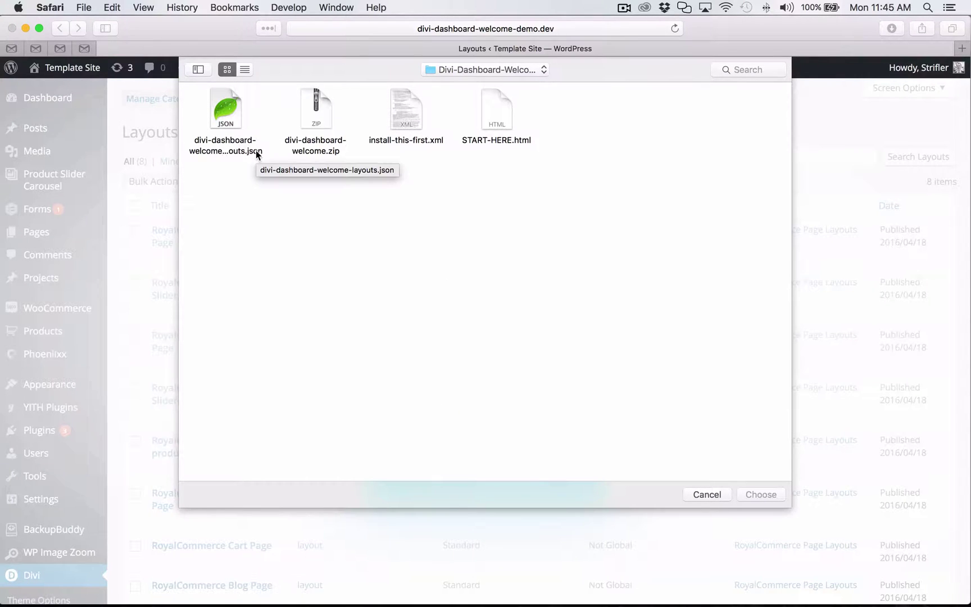
pyautogui.click(235, 116)
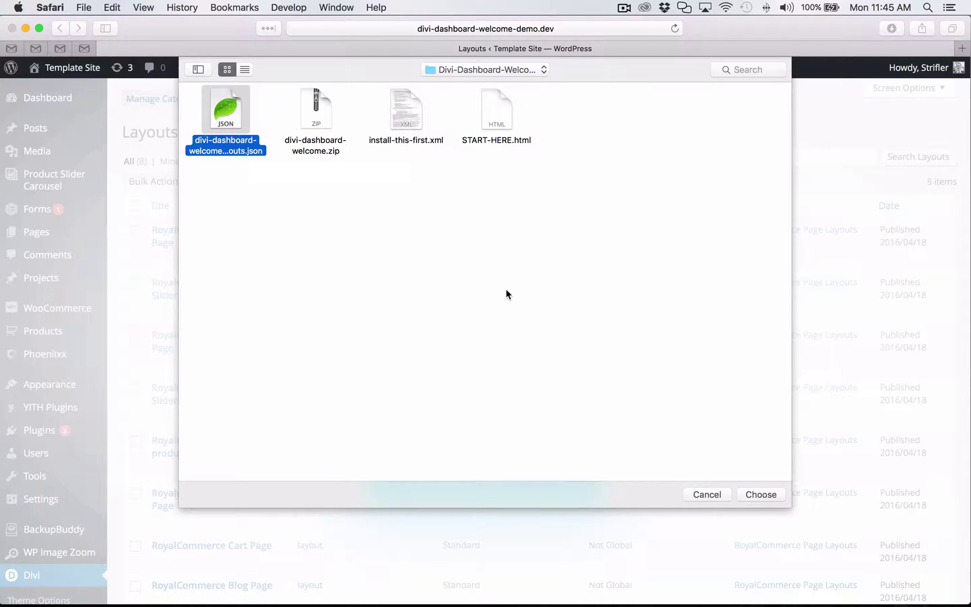
pyautogui.click(762, 494)
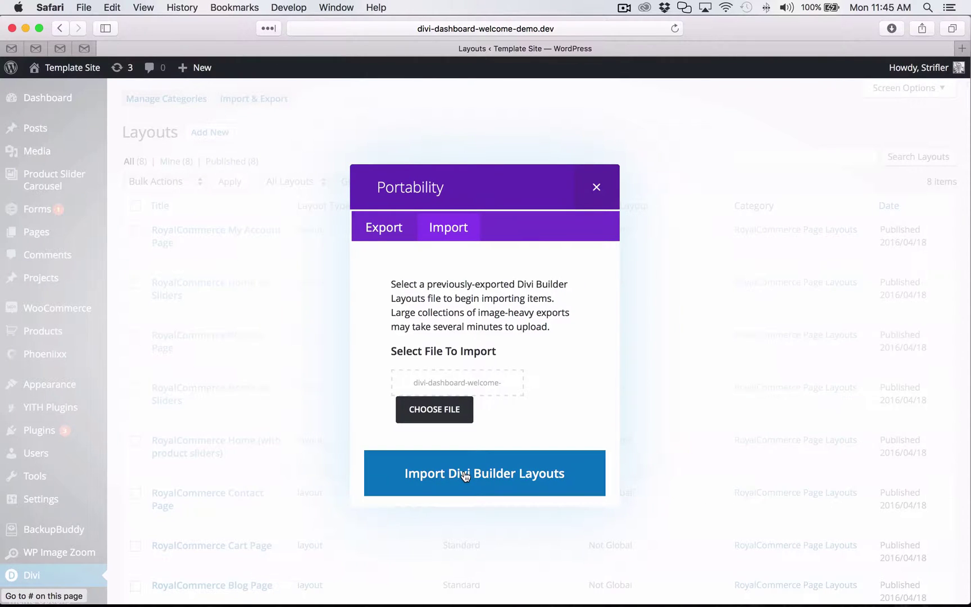
pyautogui.click(465, 475)
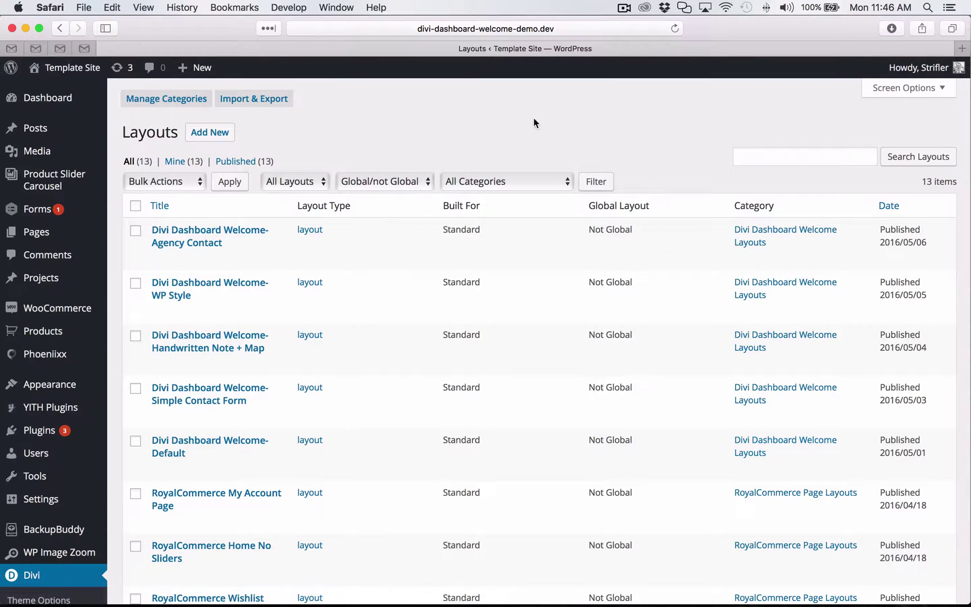
# - From the Pages list, open the Divi Dashboard Welcome Screen page in the editor
pyautogui.click(36, 232)
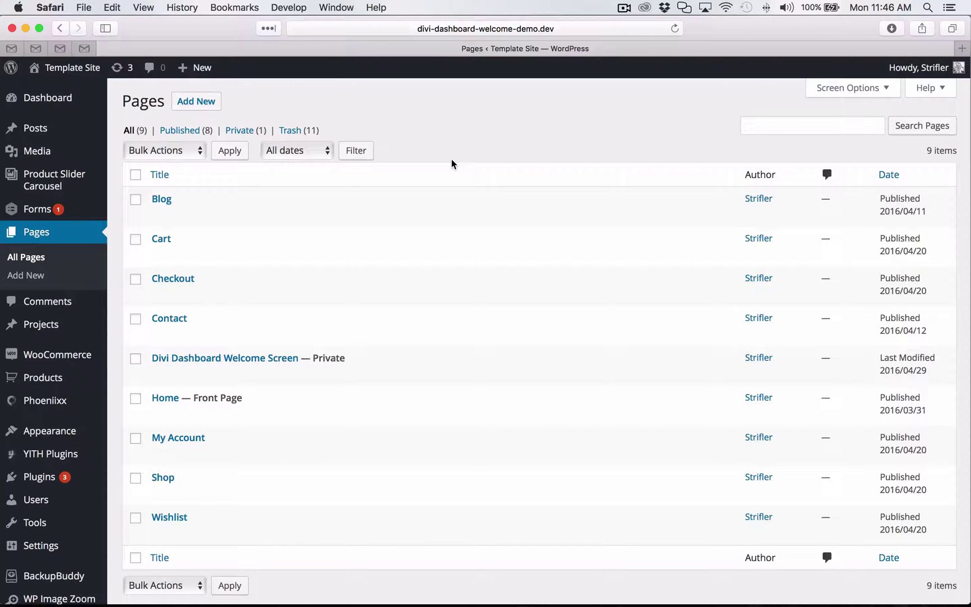
pyautogui.moveTo(208, 374)
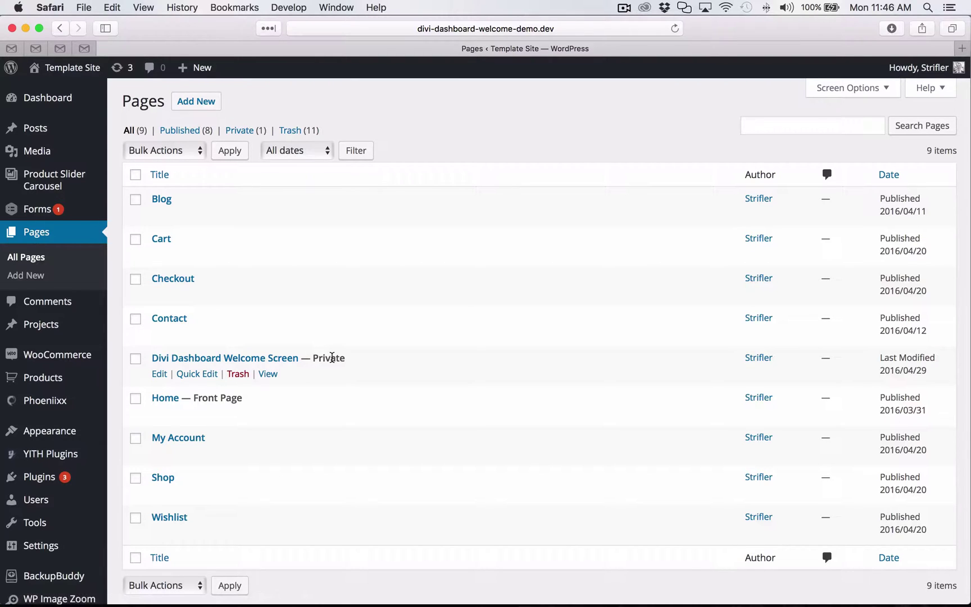
pyautogui.click(271, 358)
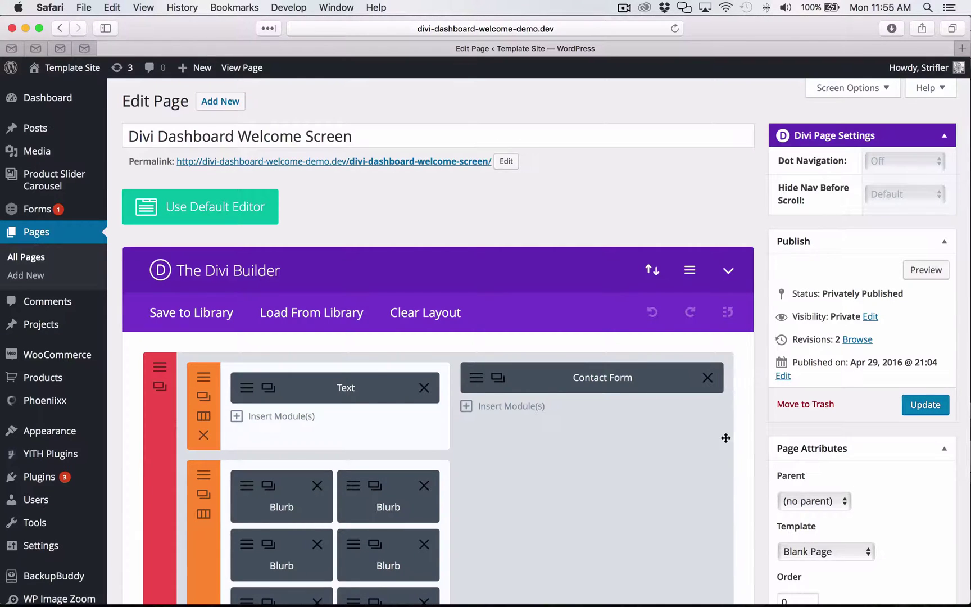
# - Load the 'Divi Dashboard Welcome- Handwritten Note + Map' library layout into the page
pyautogui.scroll(-5, 772, 442)
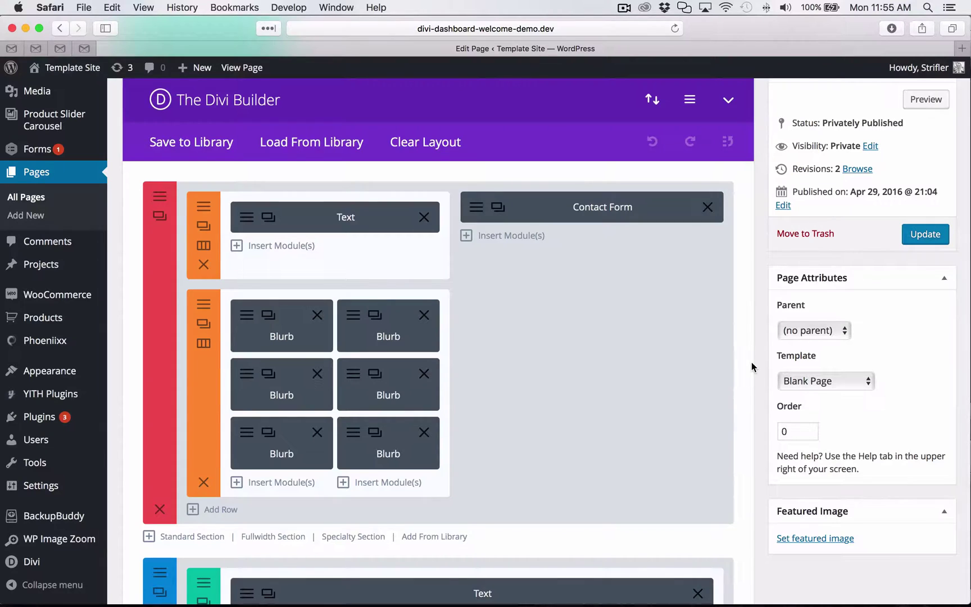
pyautogui.scroll(5, 751, 362)
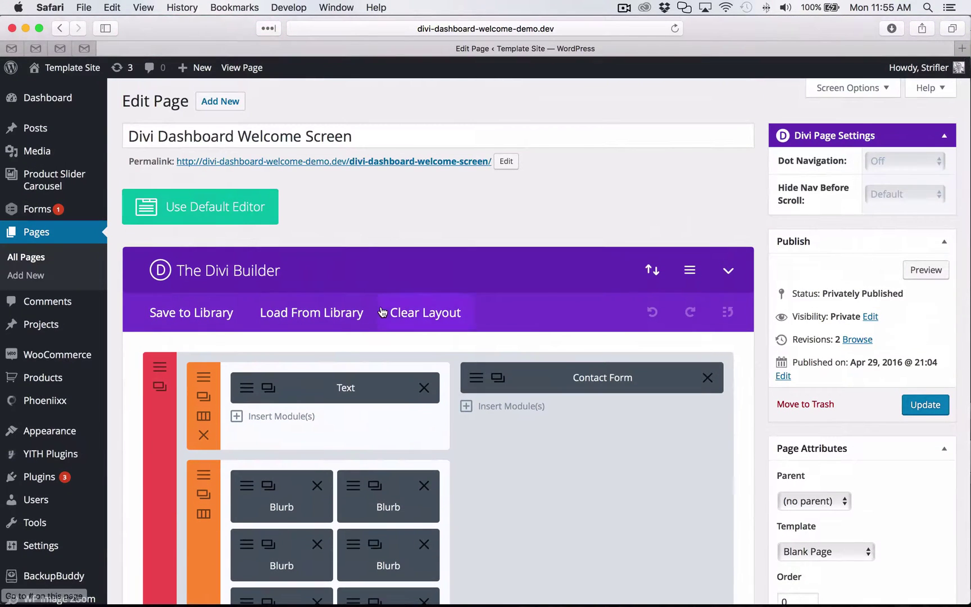
pyautogui.click(302, 312)
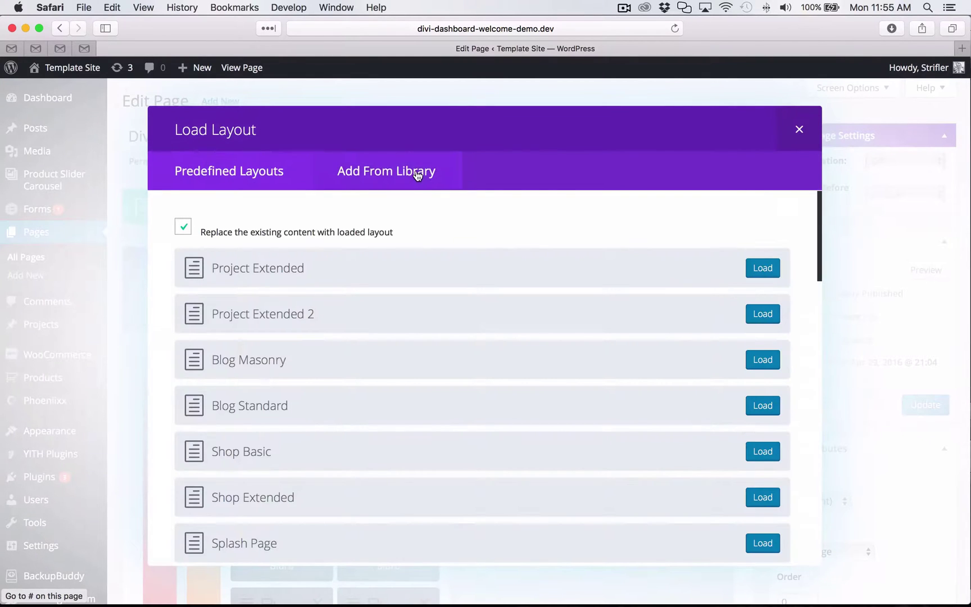
pyautogui.click(417, 176)
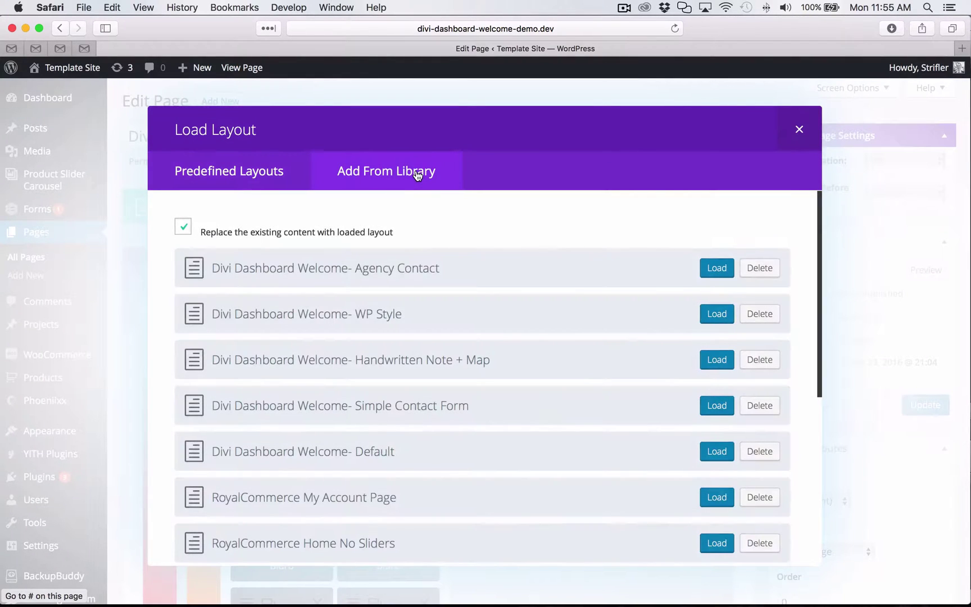
pyautogui.scroll(-2, 432, 371)
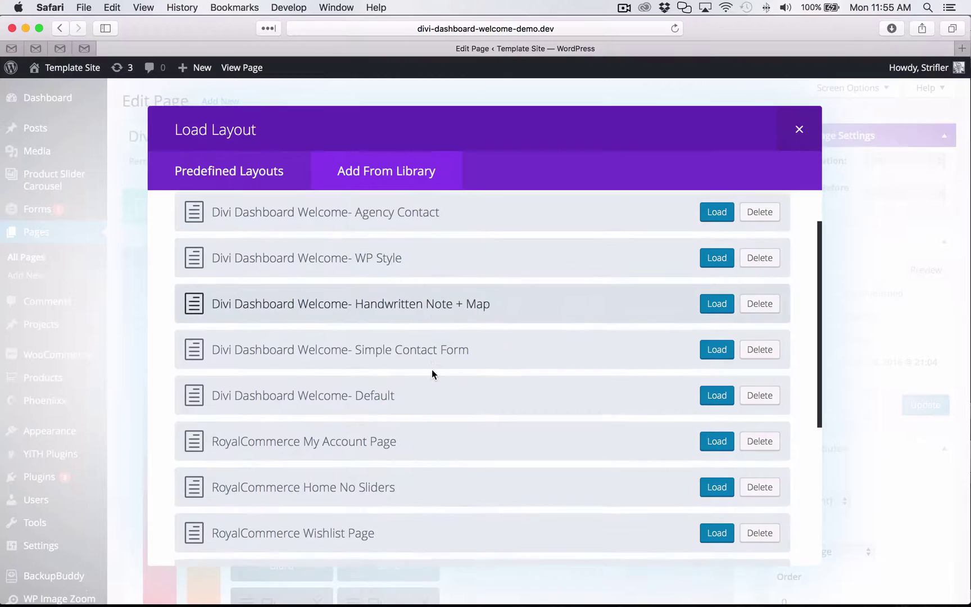
pyautogui.scroll(2, 432, 369)
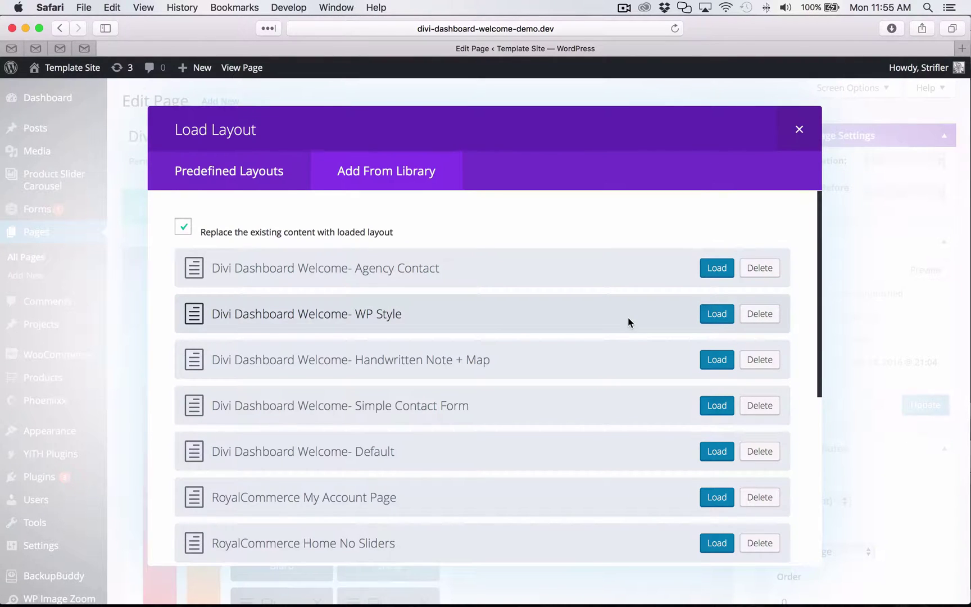
pyautogui.click(707, 365)
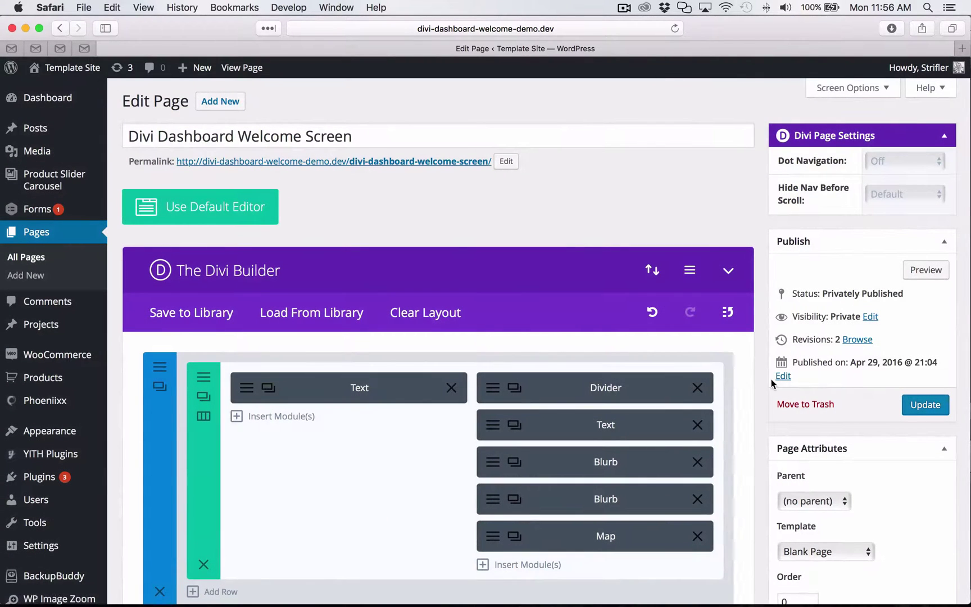
# - Update the welcome screen page, open the Dashboard in a new tab, and copy the page permalink for Chrome
pyautogui.click(927, 404)
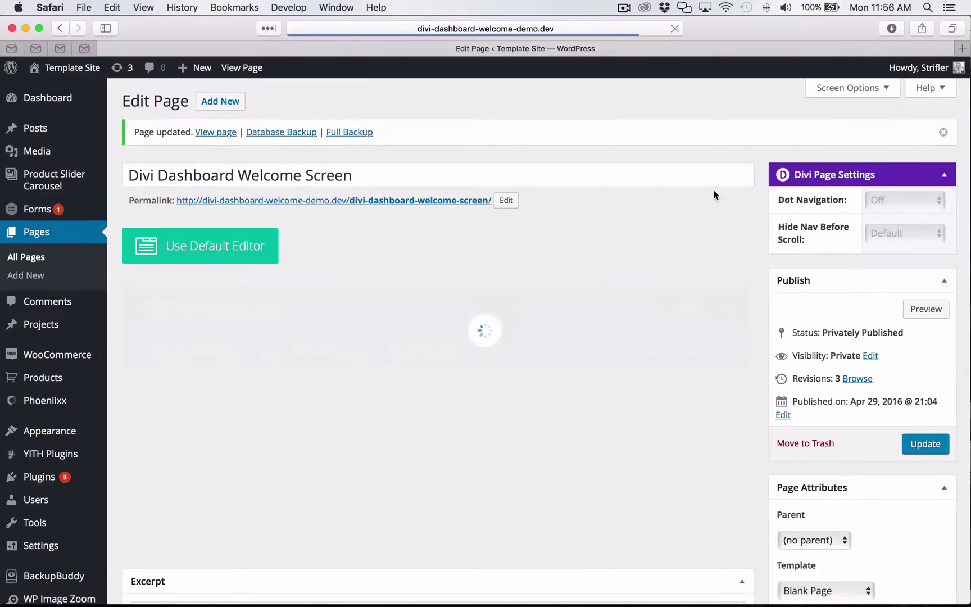
pyautogui.keyDown('super'); pyautogui.click(39, 98); pyautogui.keyUp('super')
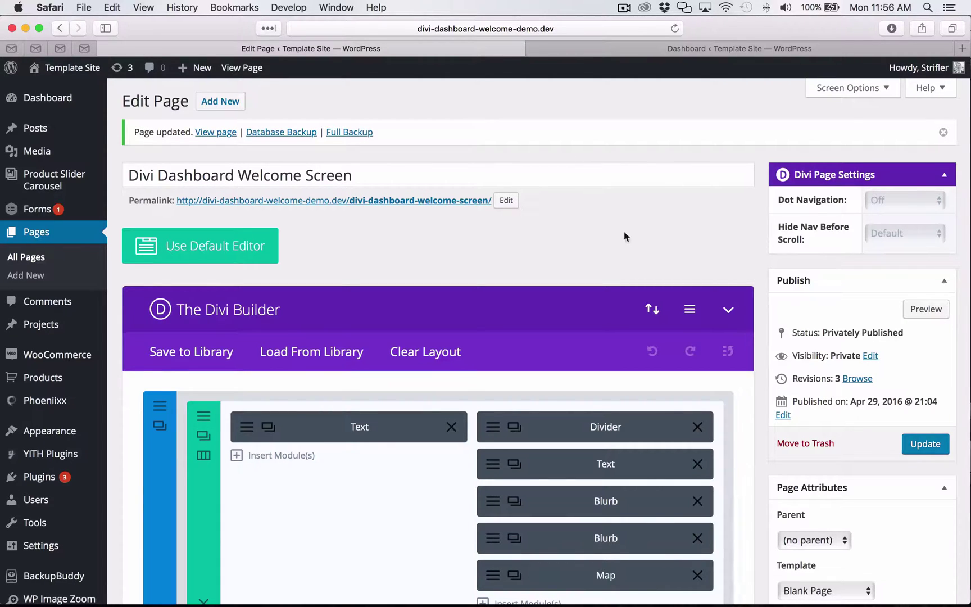
pyautogui.rightClick(361, 201)
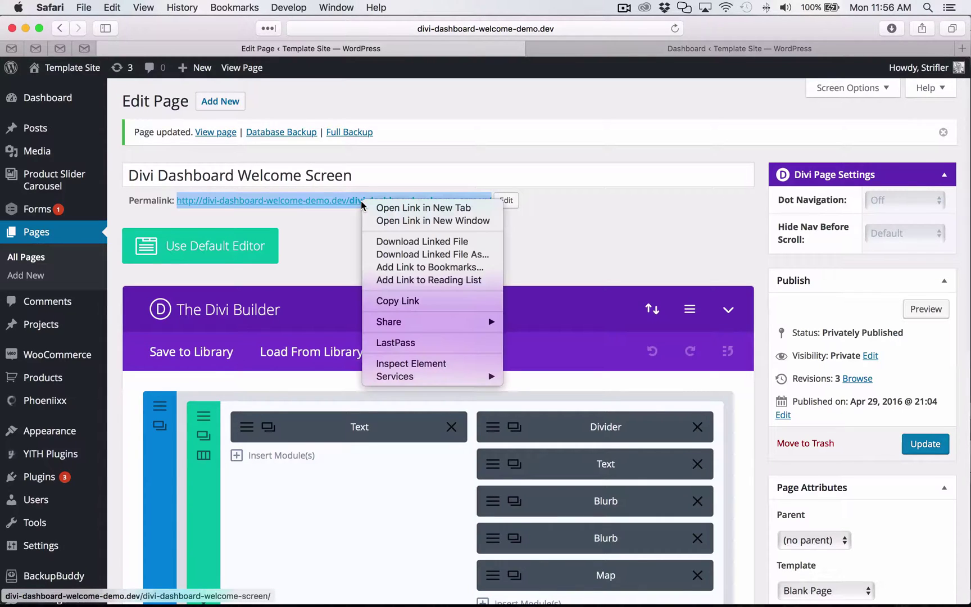
pyautogui.click(418, 299)
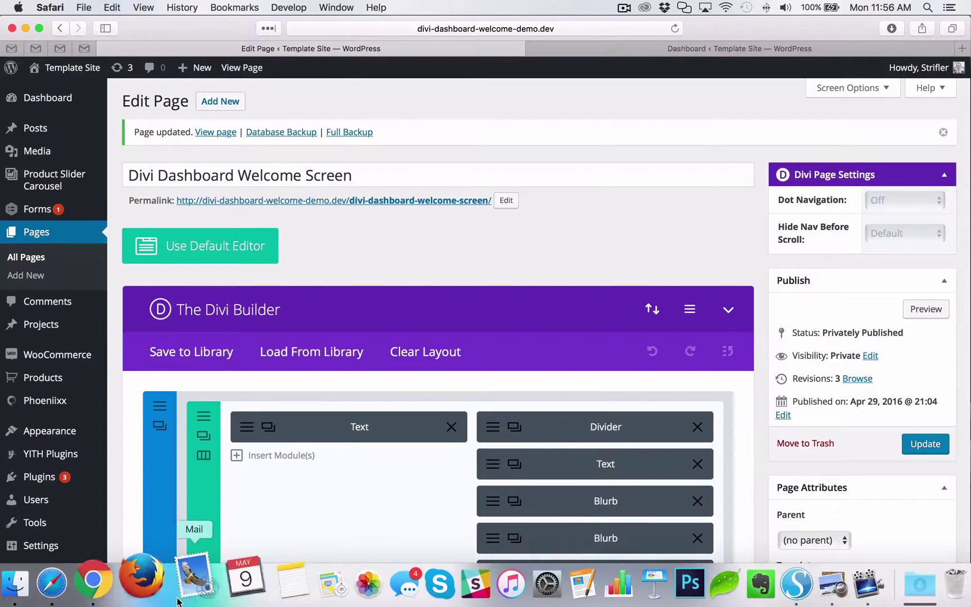
pyautogui.click(121, 590)
# - Load the copied permalink in Chrome to confirm visitors see No Results Found, then return to Safari
pyautogui.click(148, 54)
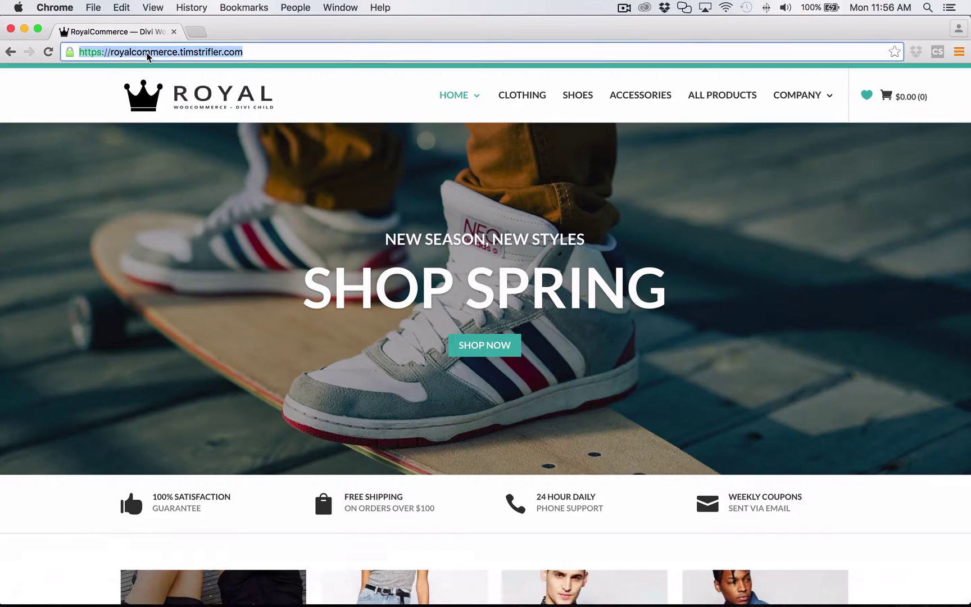
pyautogui.press('super+v')
pyautogui.press('Return')
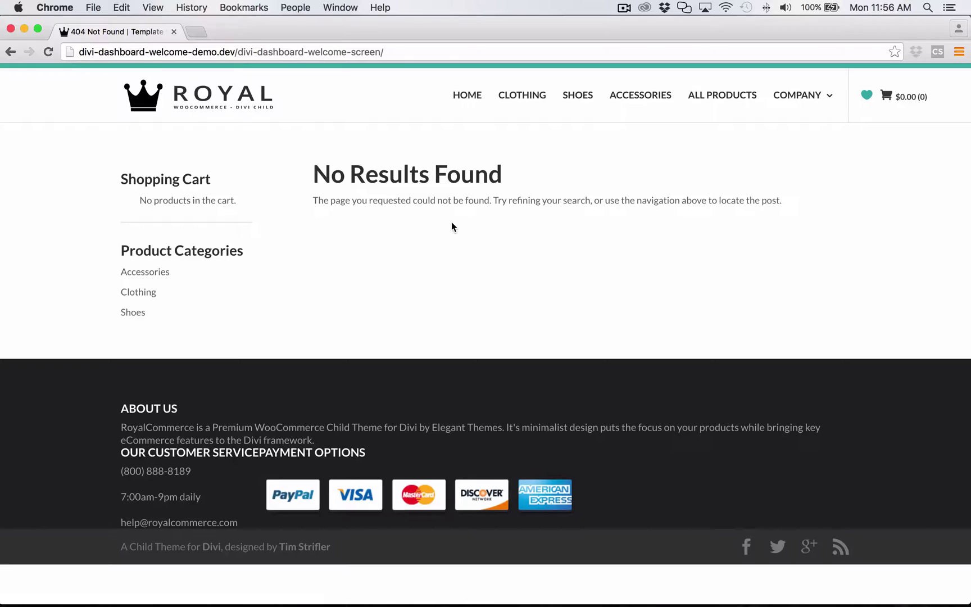
pyautogui.click(86, 594)
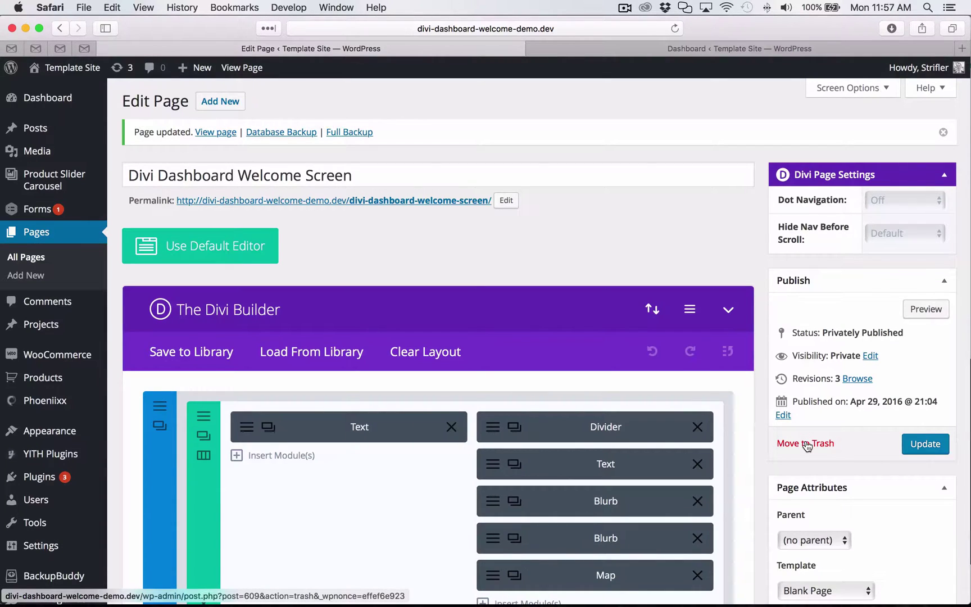
pyautogui.click(807, 444)
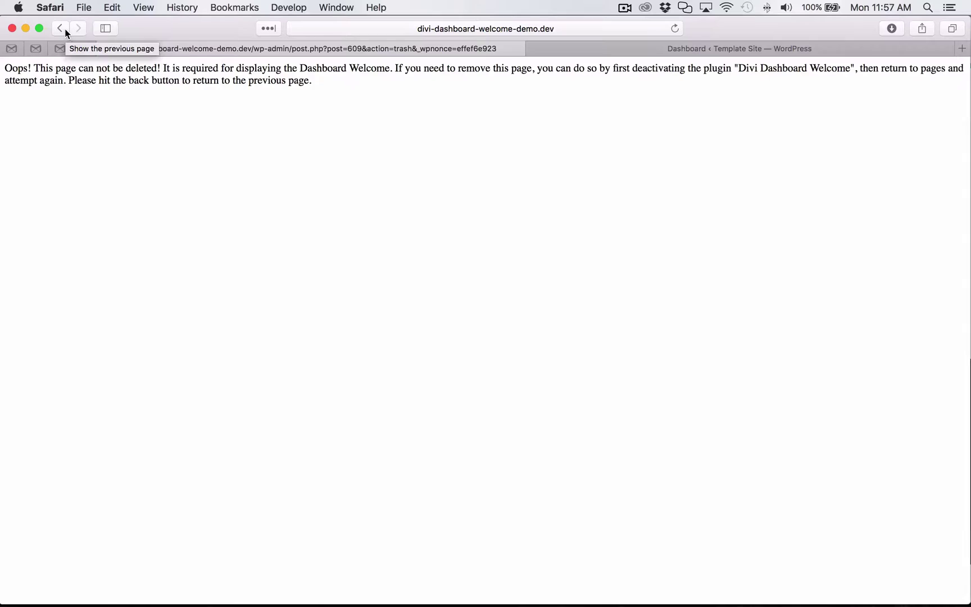
pyautogui.click(60, 29)
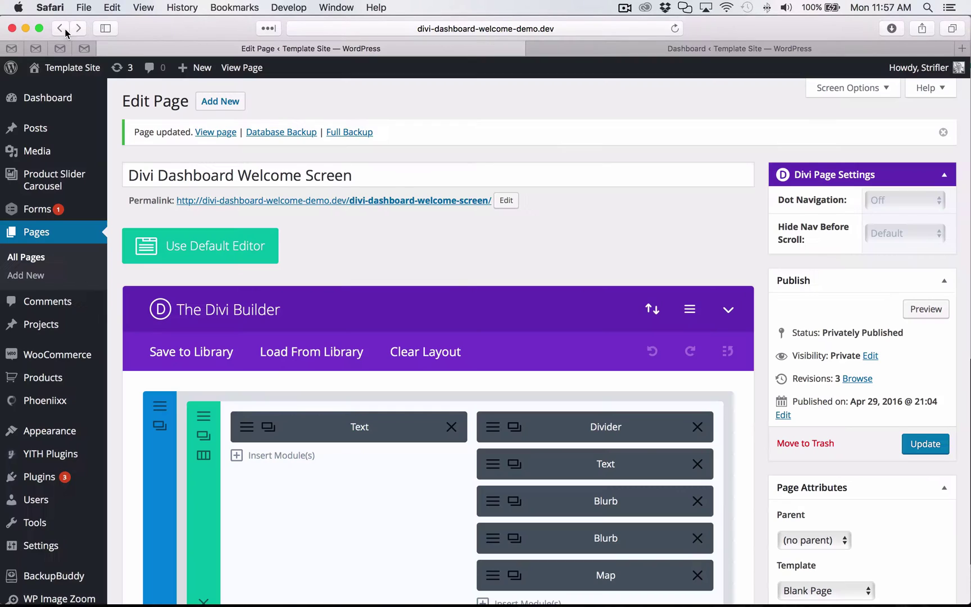
# - On the Dashboard, select and inspect text in the handwritten welcome letter panel
pyautogui.click(718, 42)
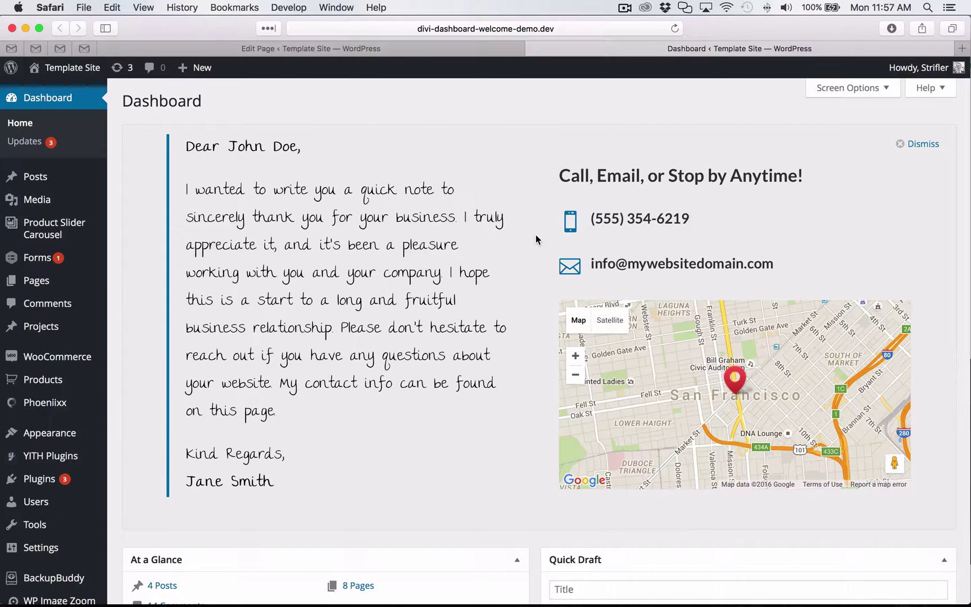
pyautogui.doubleClick(404, 278)
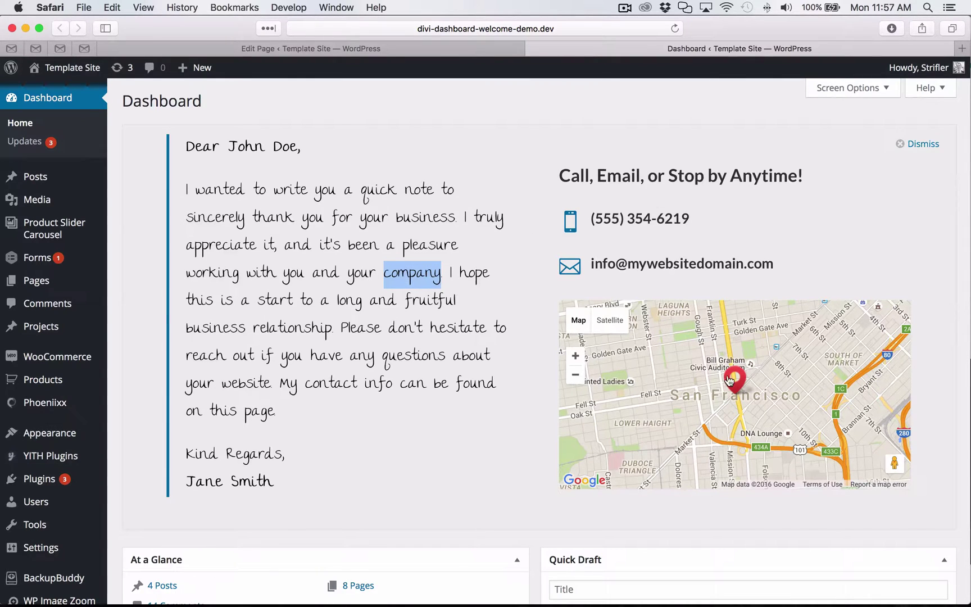
pyautogui.click(337, 329)
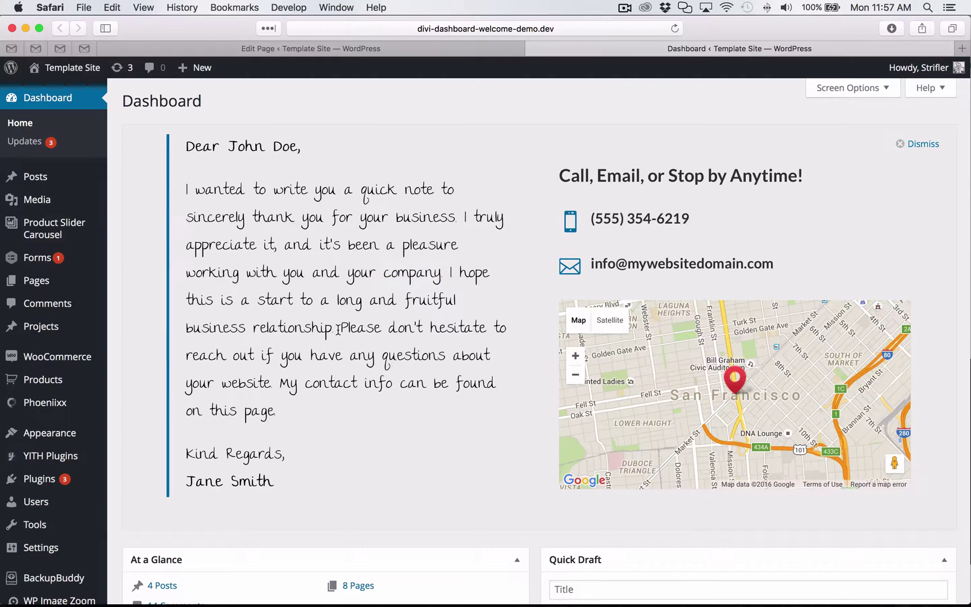
pyautogui.moveTo(291, 510); pyautogui.dragTo(143, 154)
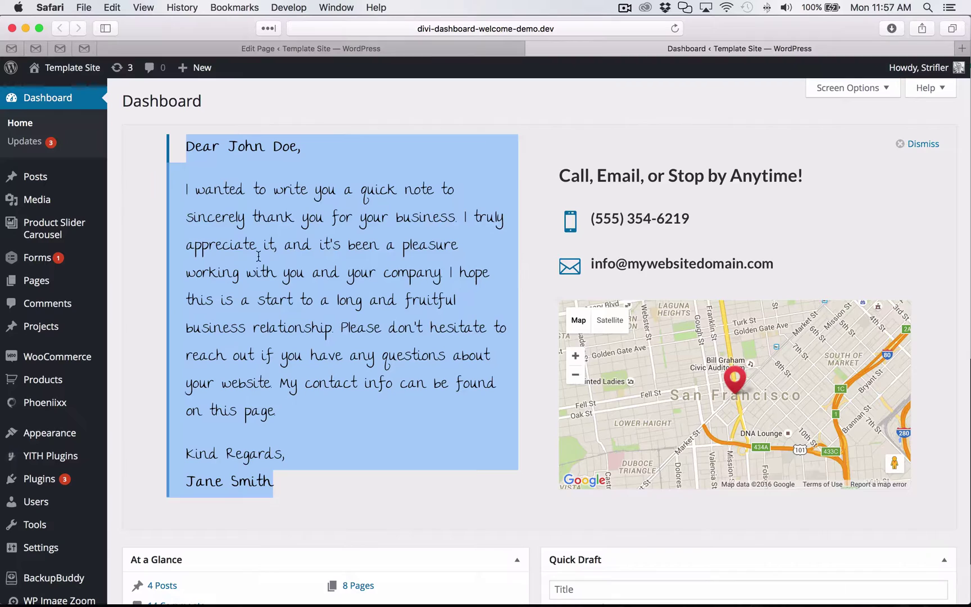
pyautogui.click(350, 288)
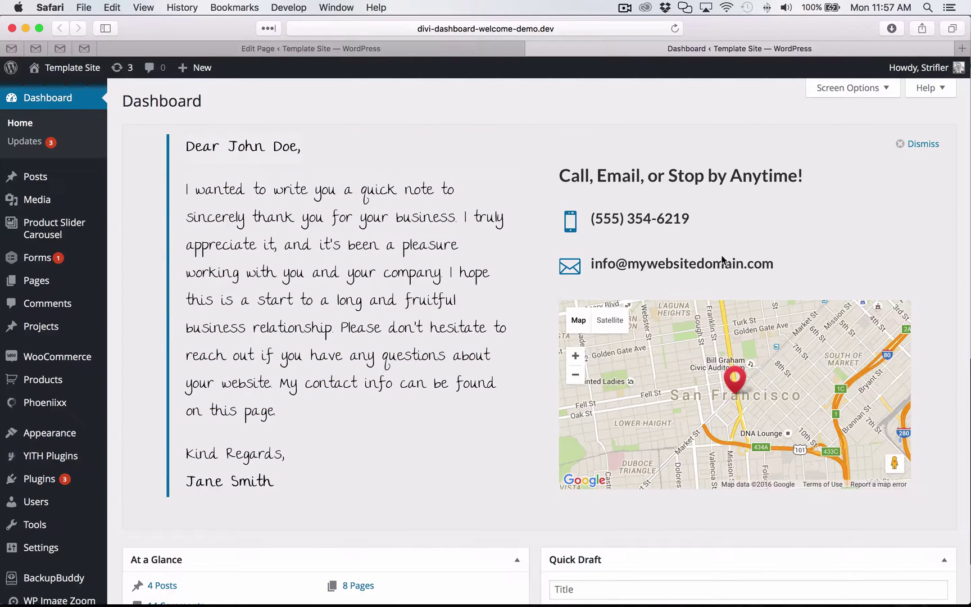
pyautogui.tripleClick(346, 292)
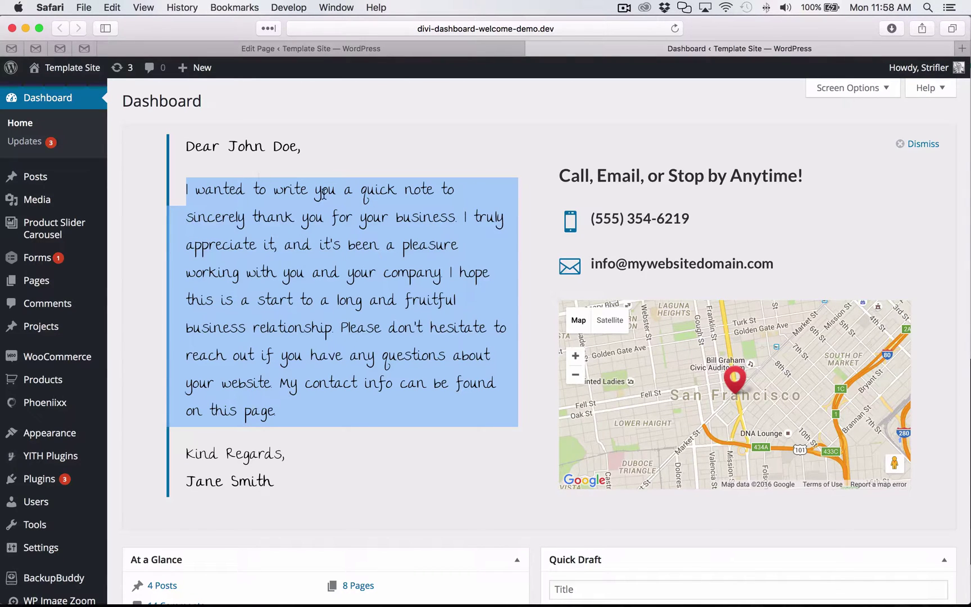
# - Dismiss the welcome panel, then restore it with the Welcome checkbox in Screen Options
pyautogui.click(931, 147)
pyautogui.click(846, 88)
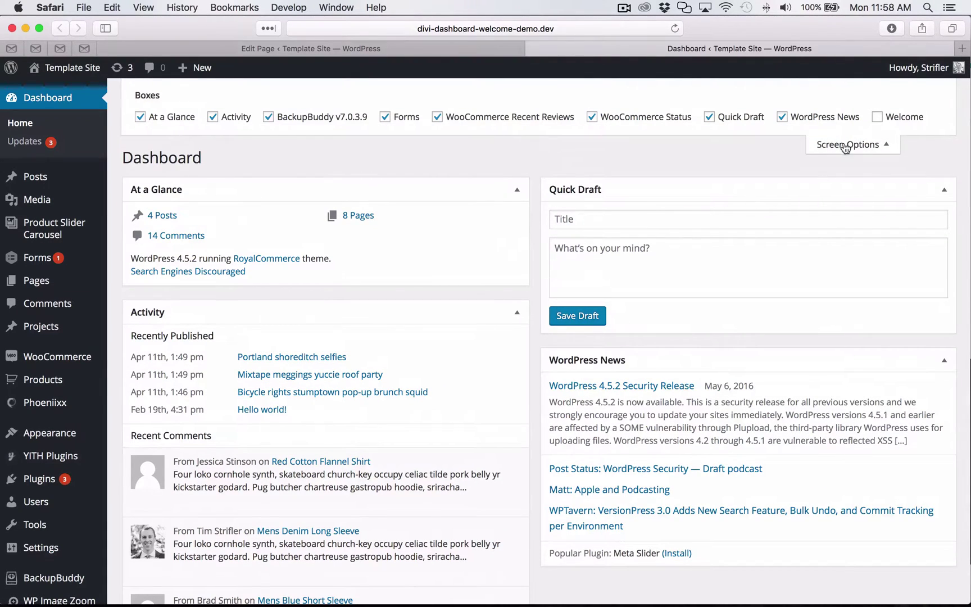
pyautogui.click(880, 117)
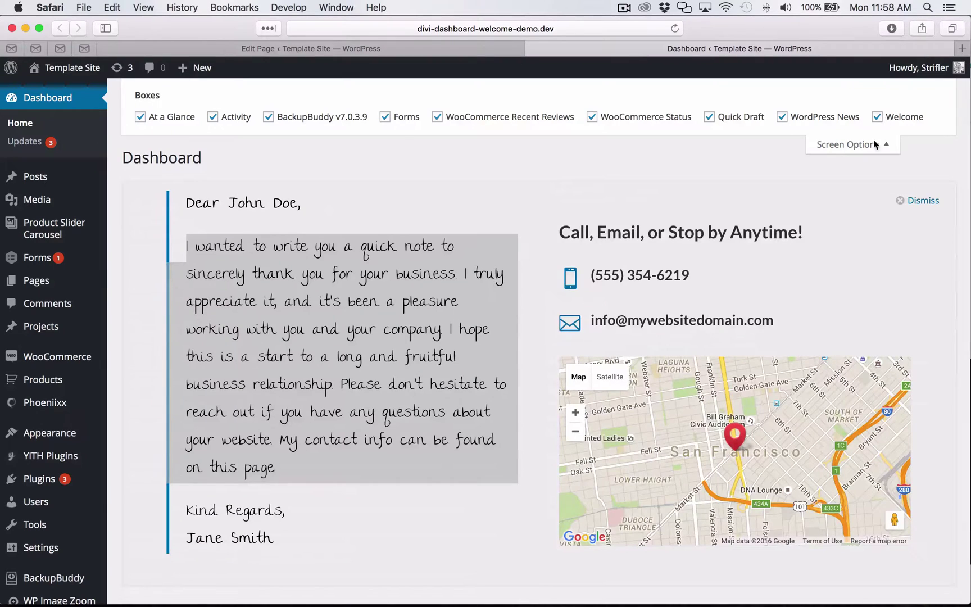
pyautogui.click(851, 145)
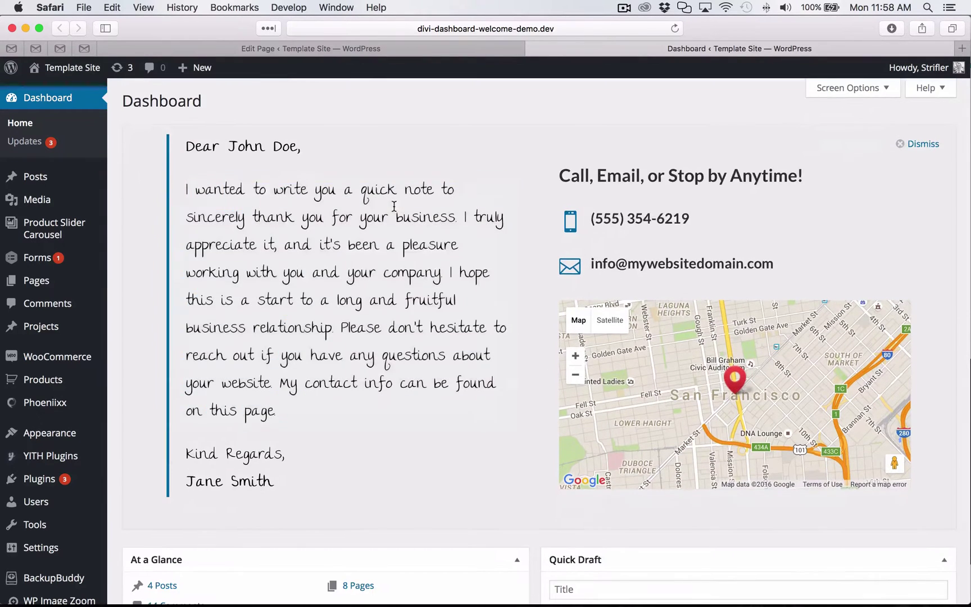
pyautogui.click(347, 48)
# - Load the 'Divi Dashboard Welcome- WP Style' library layout into the welcome page and update it
pyautogui.scroll(-1, 521, 321)
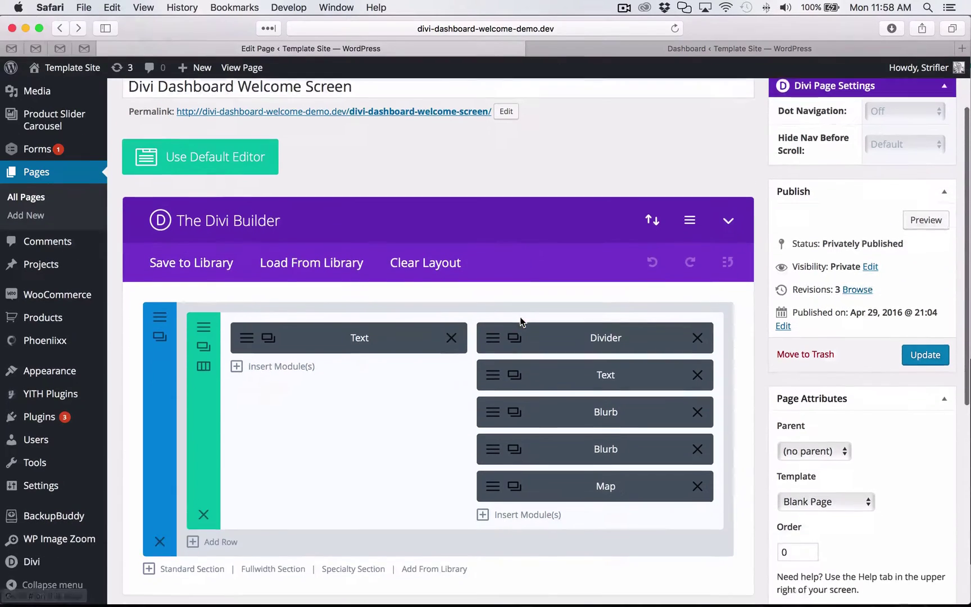
pyautogui.click(299, 245)
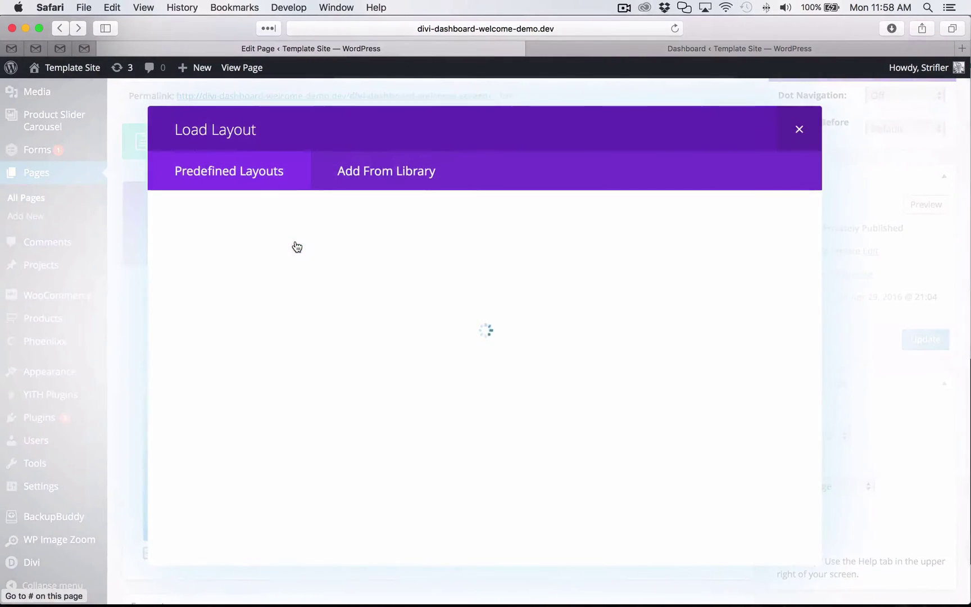
pyautogui.click(416, 174)
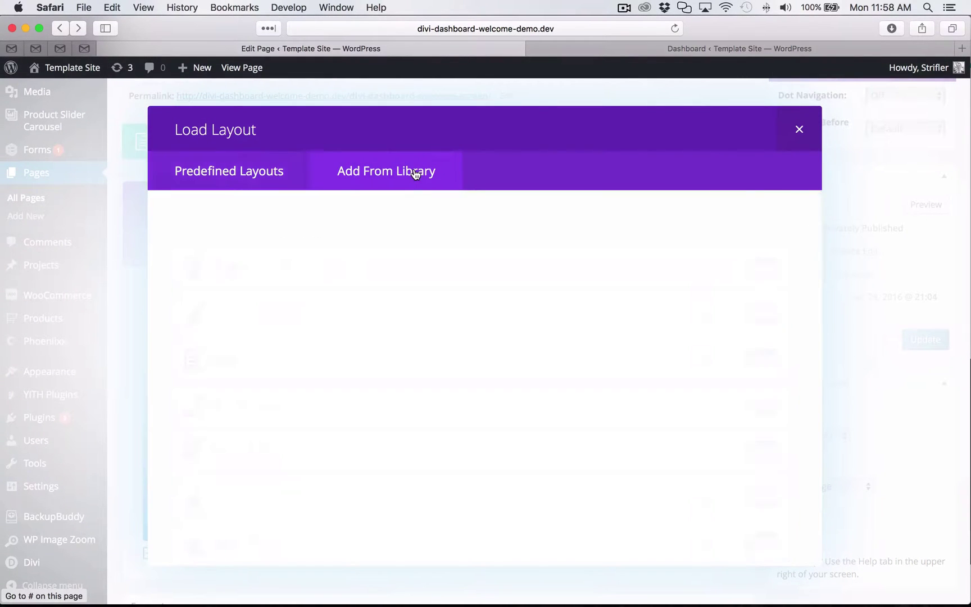
pyautogui.scroll(-2, 535, 360)
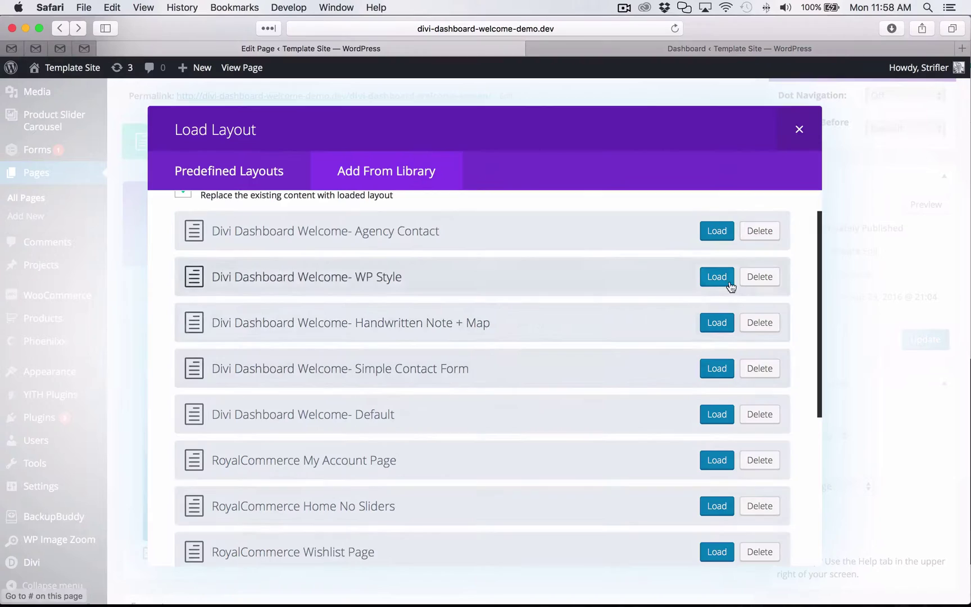
pyautogui.click(708, 277)
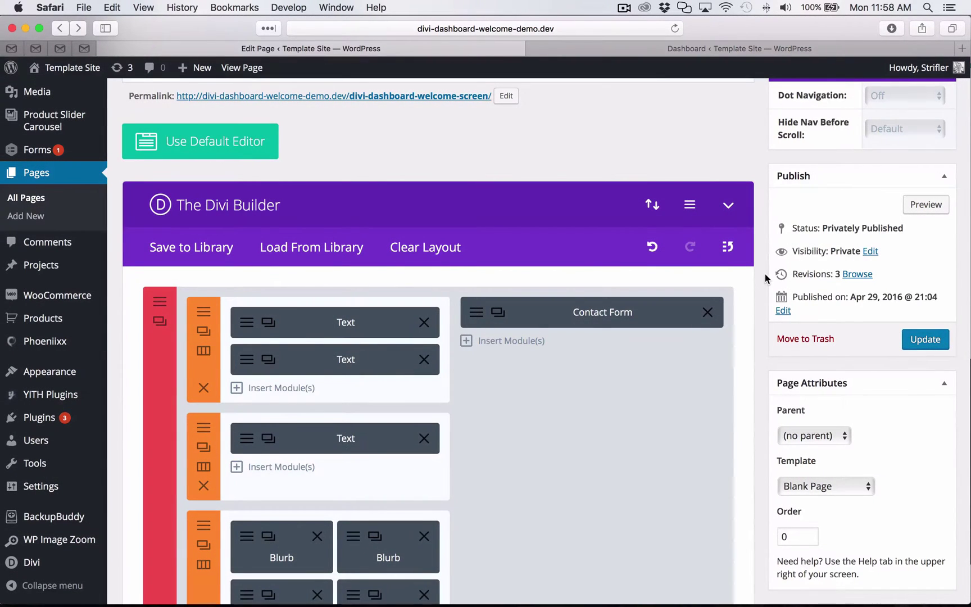
pyautogui.scroll(3, 764, 273)
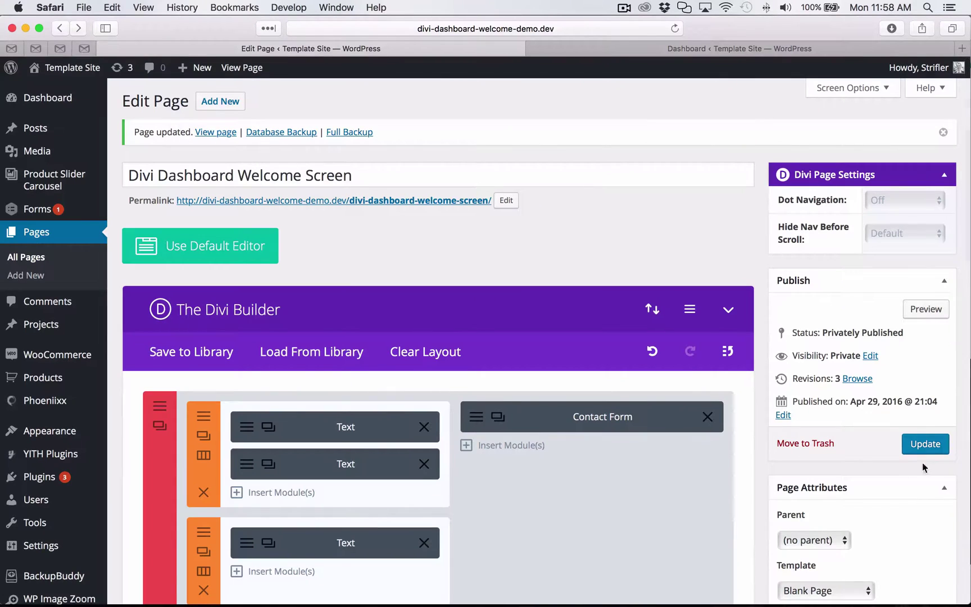
pyautogui.click(943, 446)
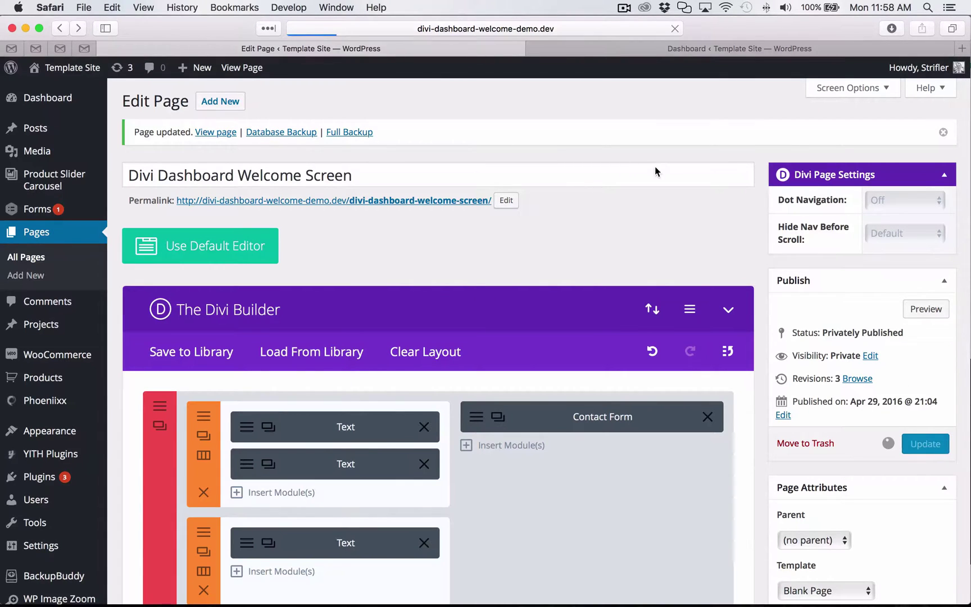
# - Reload the Dashboard so it shows the WP Style welcome panel with its Contact Support form
pyautogui.click(676, 49)
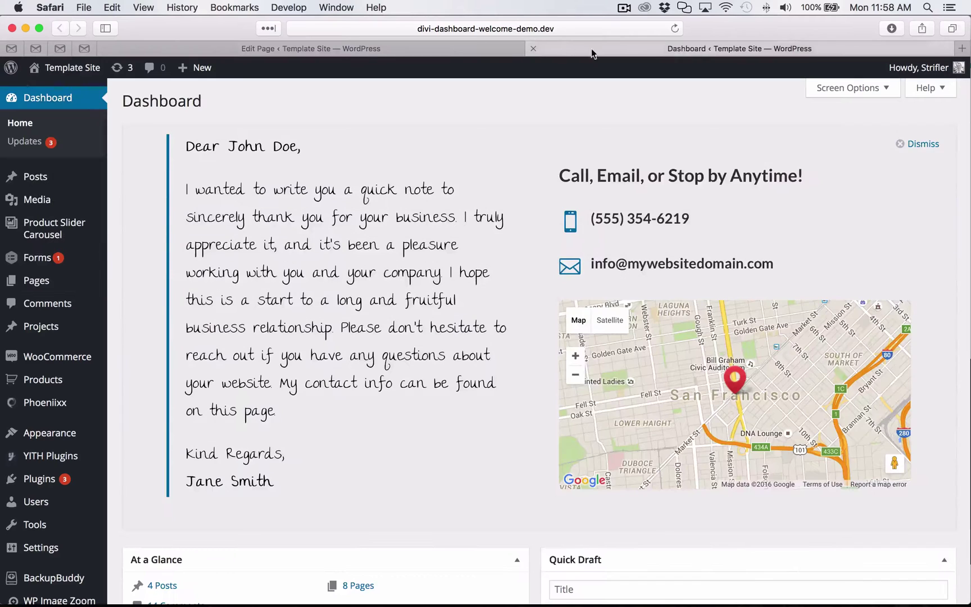
pyautogui.click(505, 50)
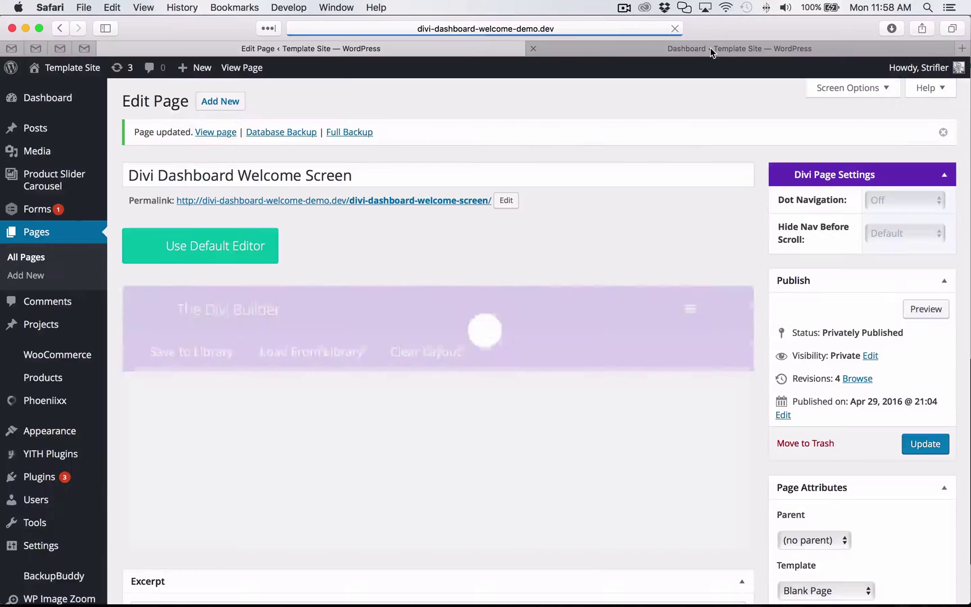
pyautogui.click(710, 48)
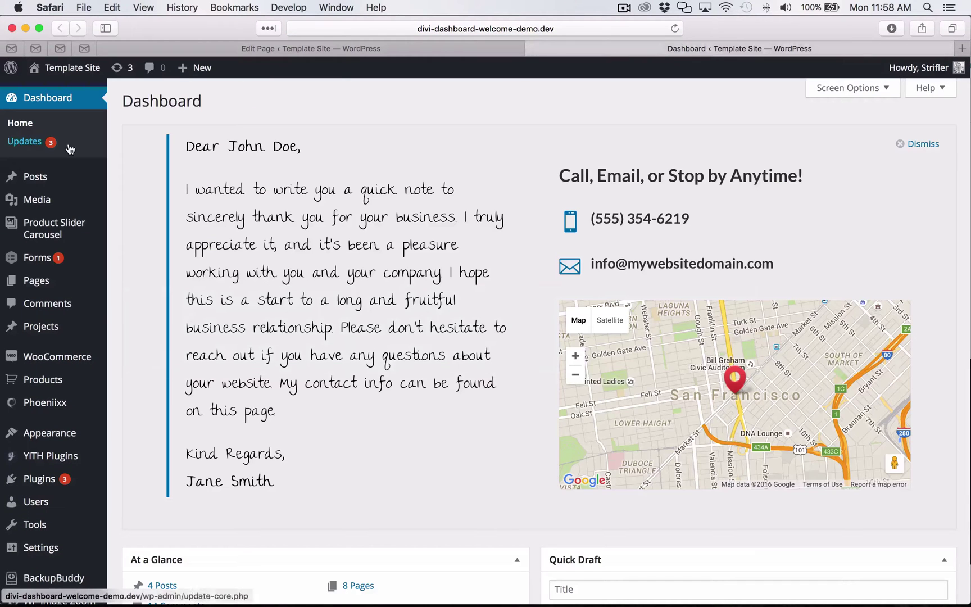
pyautogui.click(48, 284)
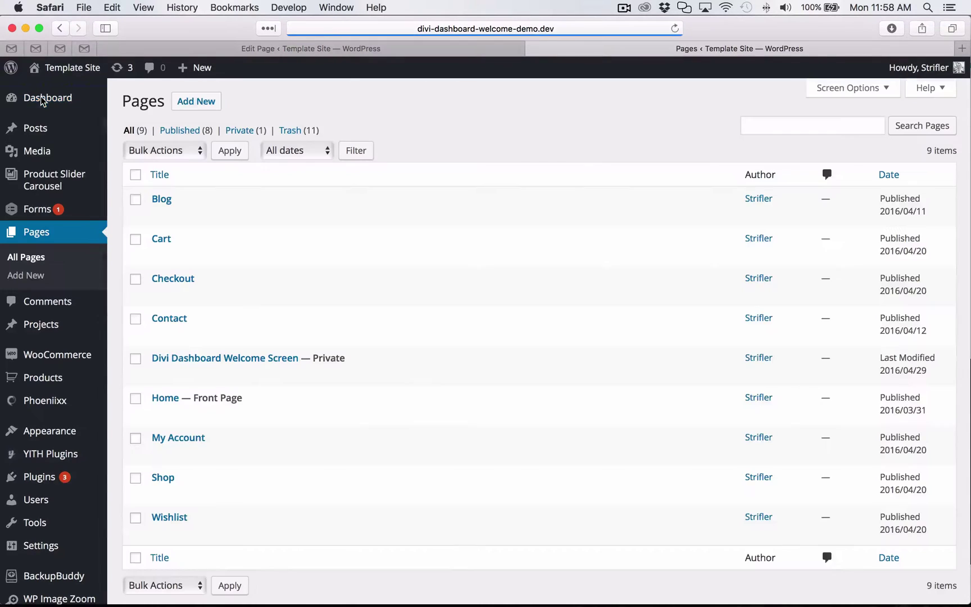
pyautogui.click(42, 101)
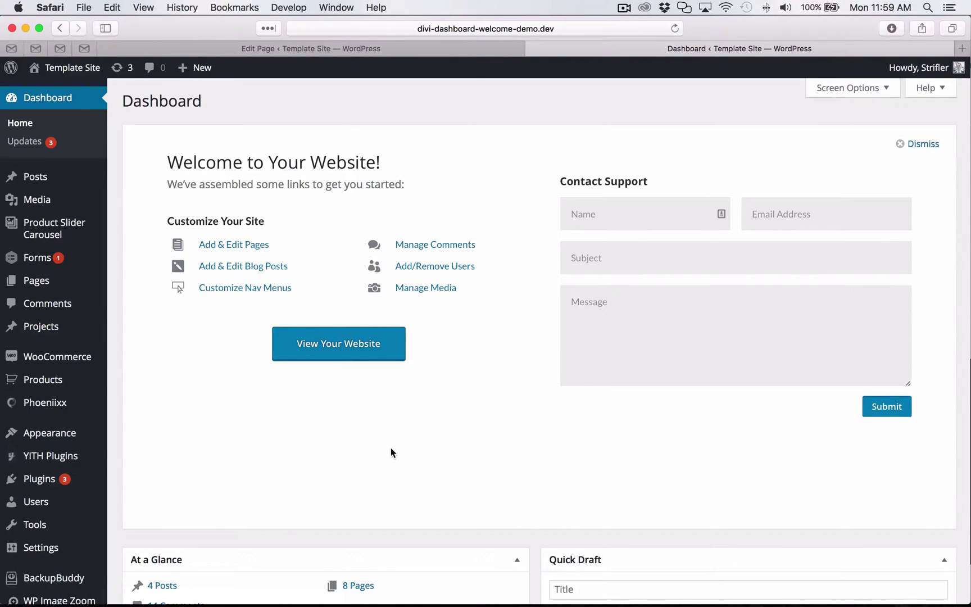
# - Try the Message, Subject and Name fields of the welcome panel's Contact Support form
pyautogui.click(652, 364)
pyautogui.click(438, 498)
pyautogui.click(641, 302)
pyautogui.click(623, 262)
pyautogui.click(622, 216)
pyautogui.click(642, 319)
pyautogui.click(477, 451)
# - Bring the Installation-Instructions PDF forward in Preview and read page 3
pyautogui.click(801, 594)
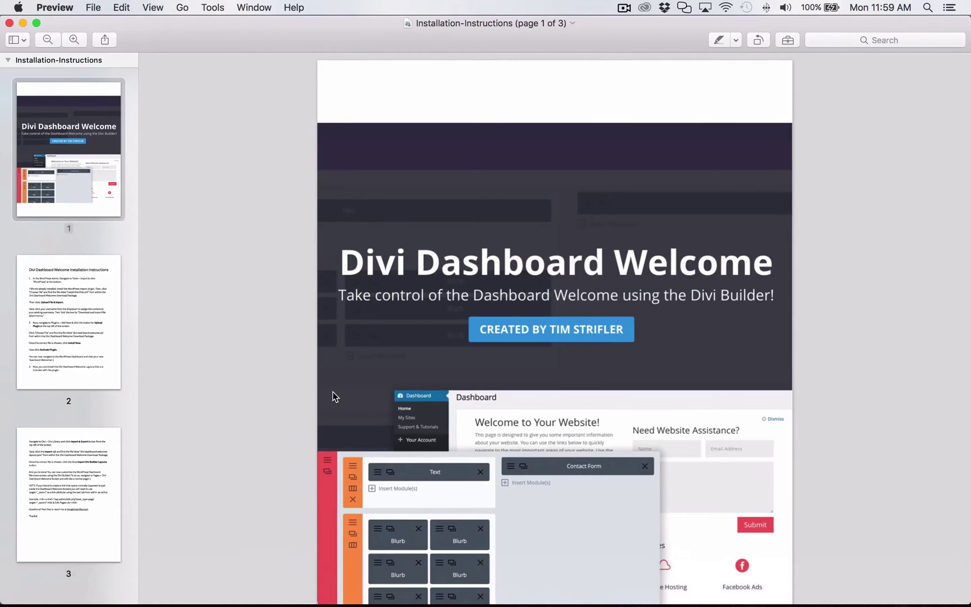
pyautogui.click(104, 501)
pyautogui.scroll(-2, 618, 438)
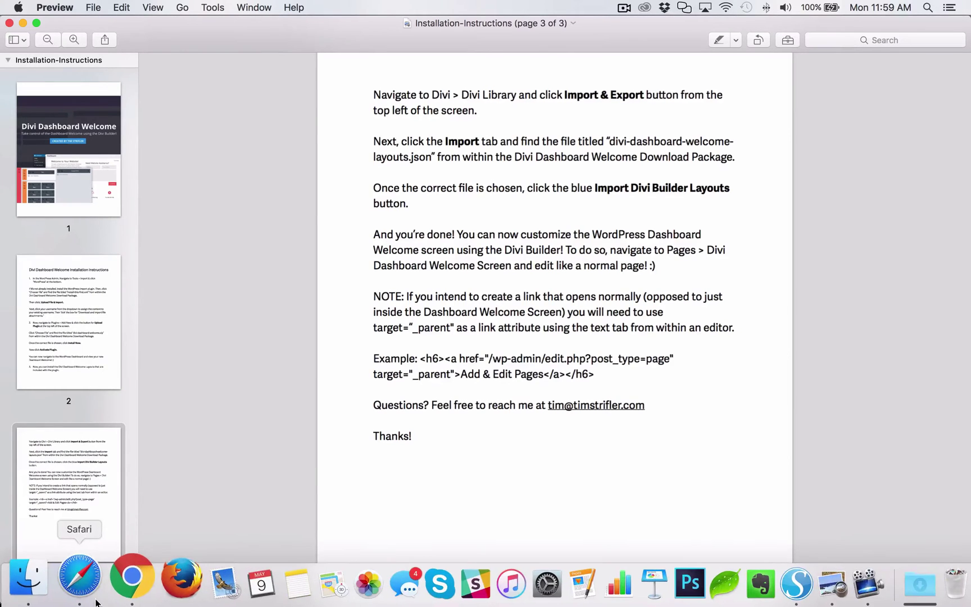
# - Test the welcome panel's Add & Edit Pages link, then show page 1 of the instructions PDF
pyautogui.click(89, 598)
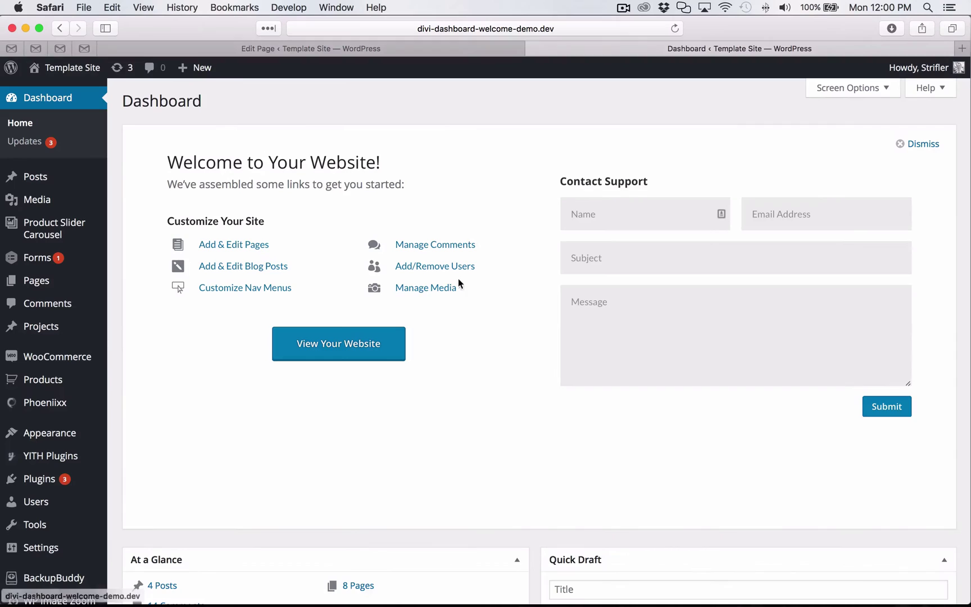
pyautogui.click(233, 247)
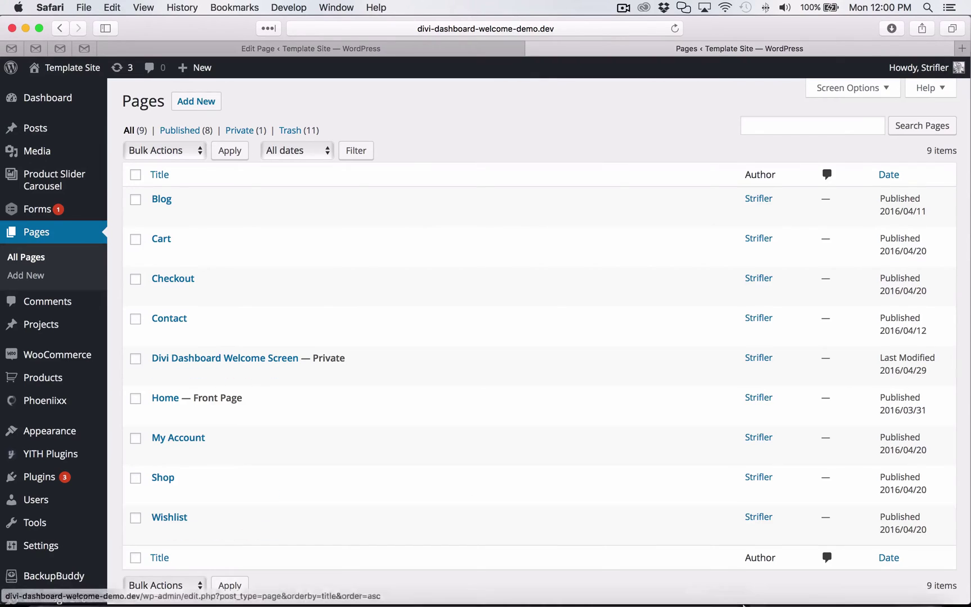
pyautogui.click(809, 581)
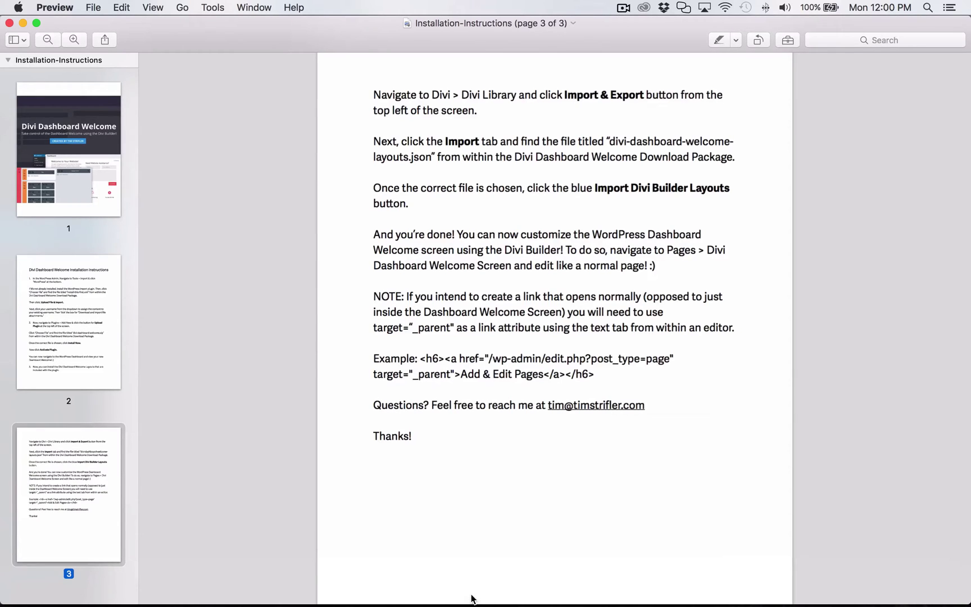
pyautogui.click(88, 588)
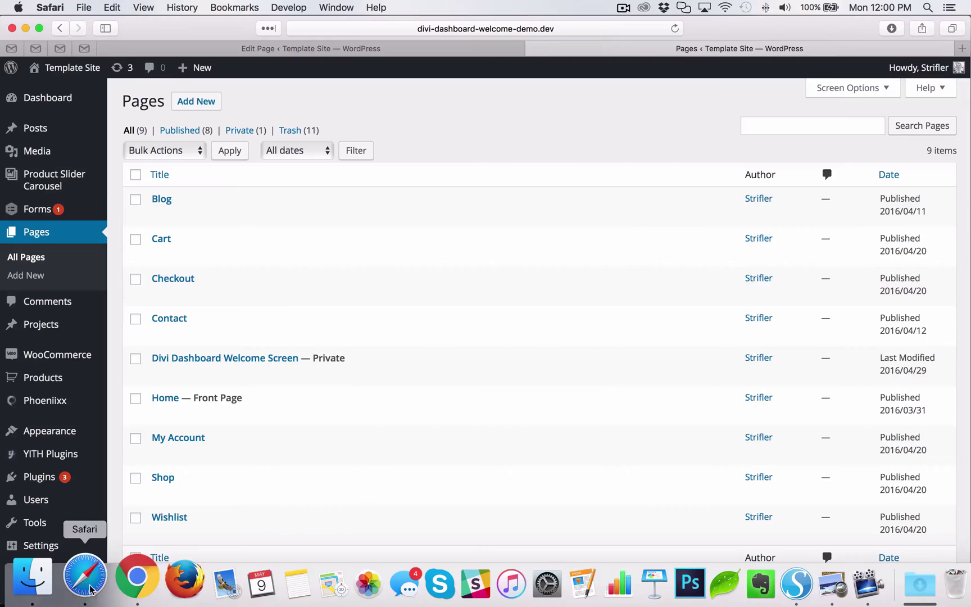
pyautogui.click(61, 29)
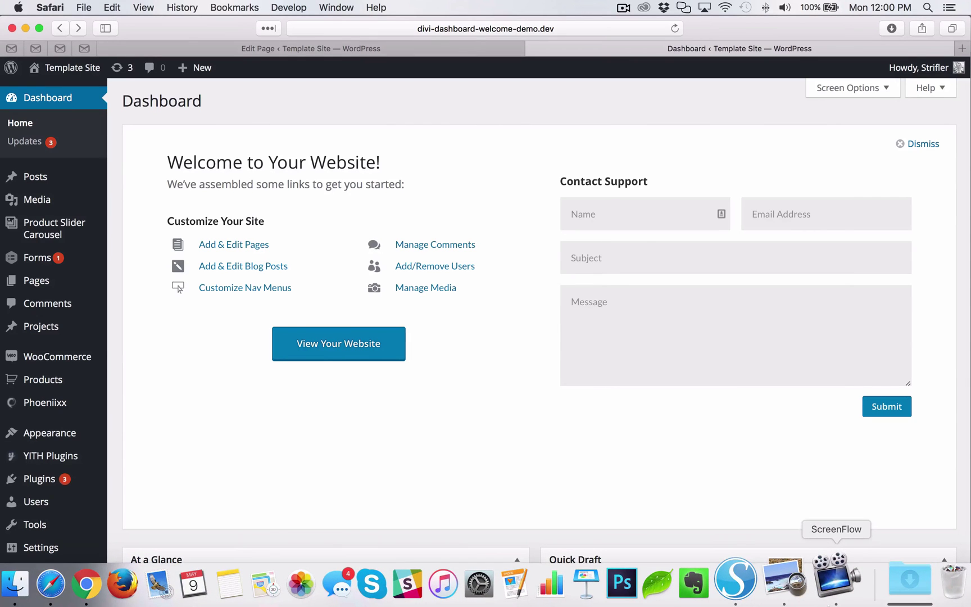
pyautogui.click(793, 582)
pyautogui.press('Home')
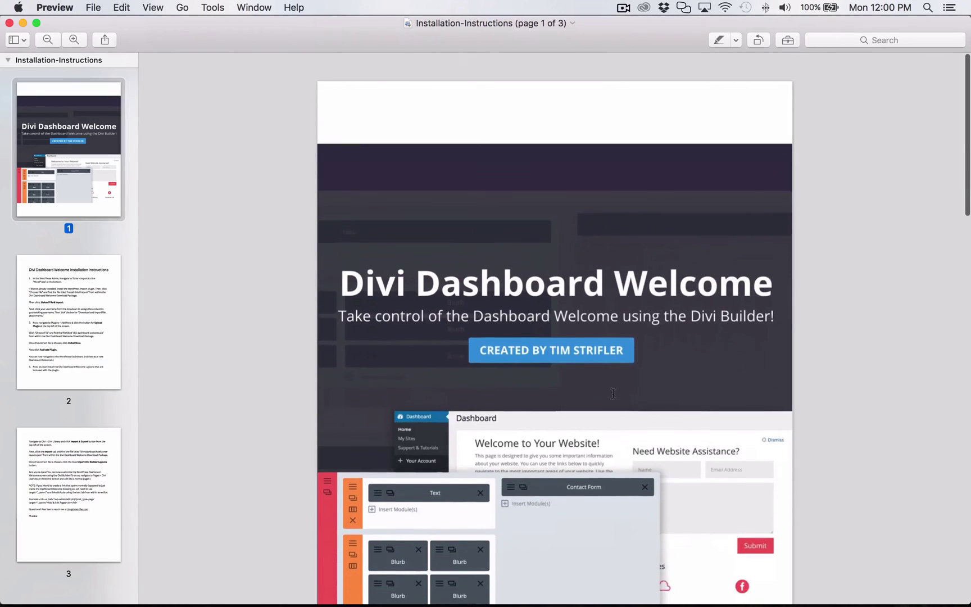